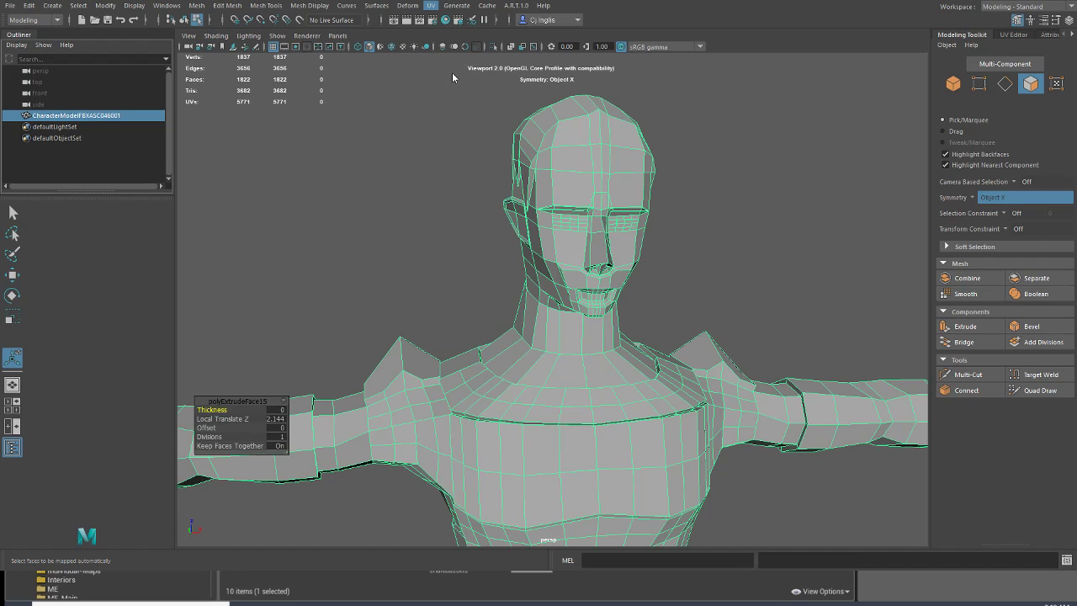
Step: Open the UV Editor and widen it to share the space with the viewport
{"action": "left_click", "coordinate": [1014, 35]}
{"action": "left_click_drag", "start_coordinate": [930, 180], "coordinate": [712, 177]}
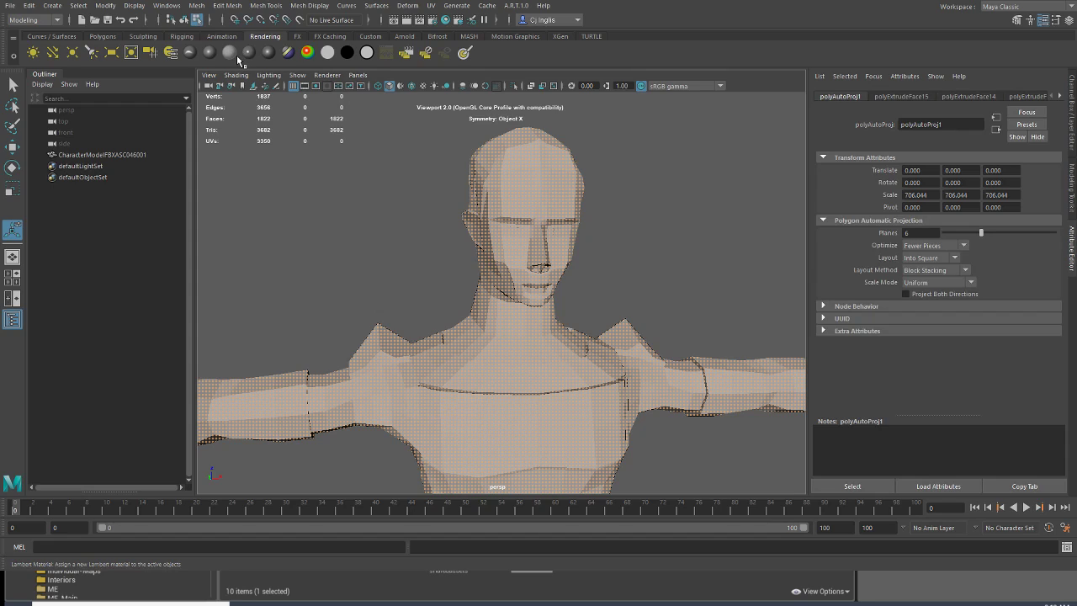
Step: Assign a Lambert material coloured by the TEX_Characters_Black.TGA file texture to the character and turn on textured display in the viewport
{"action": "left_click", "coordinate": [238, 56]}
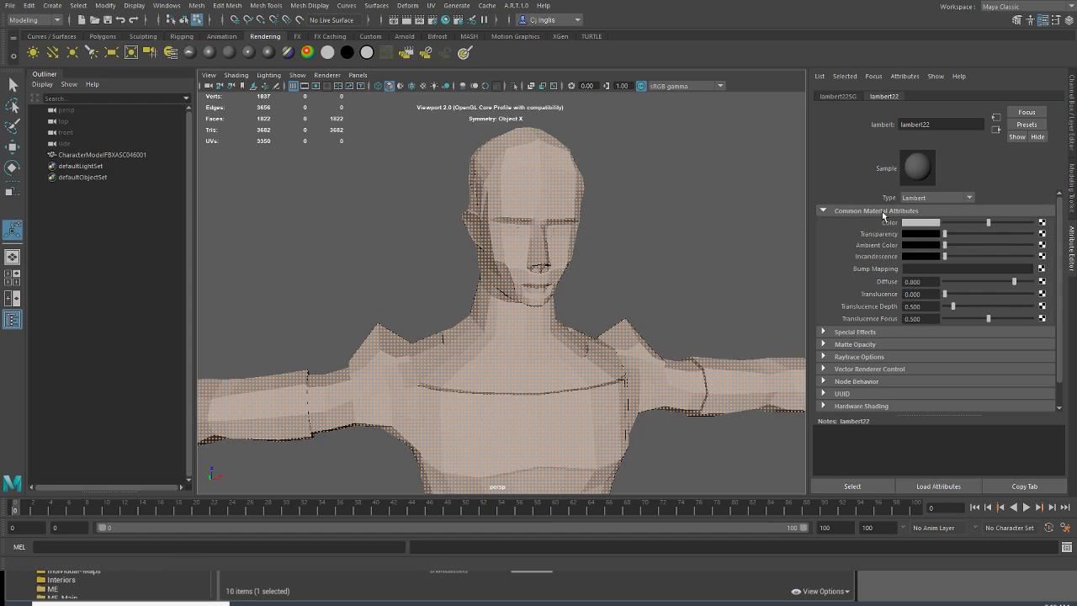
{"action": "left_click", "coordinate": [488, 282]}
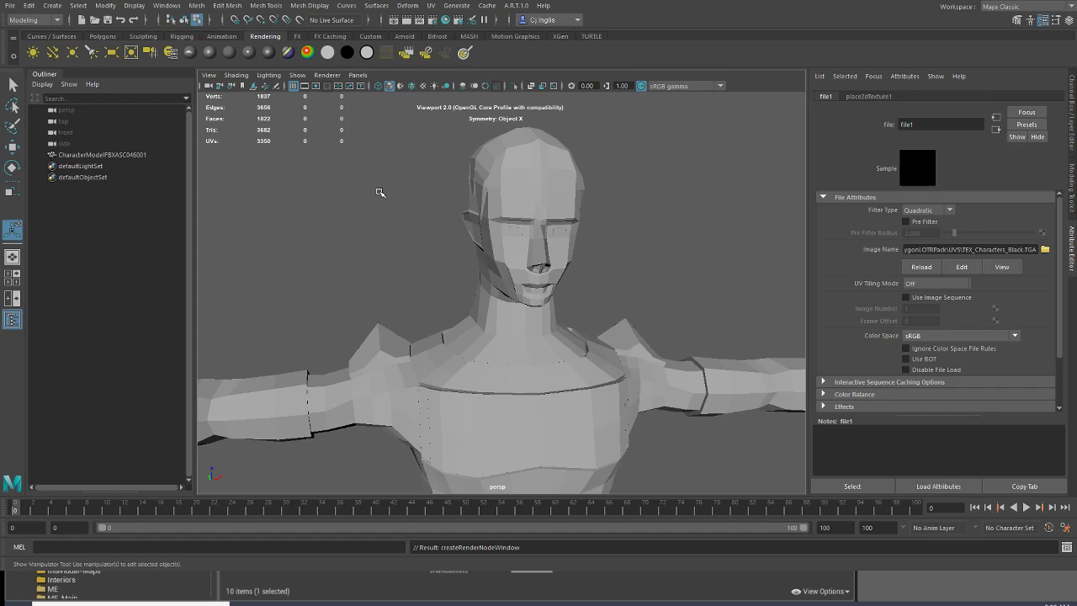
{"action": "left_click", "coordinate": [422, 86]}
{"action": "scroll", "coordinate": [524, 263], "scroll_direction": "down", "scroll_amount": 4}
{"action": "scroll", "coordinate": [533, 268], "scroll_direction": "up", "scroll_amount": 6}
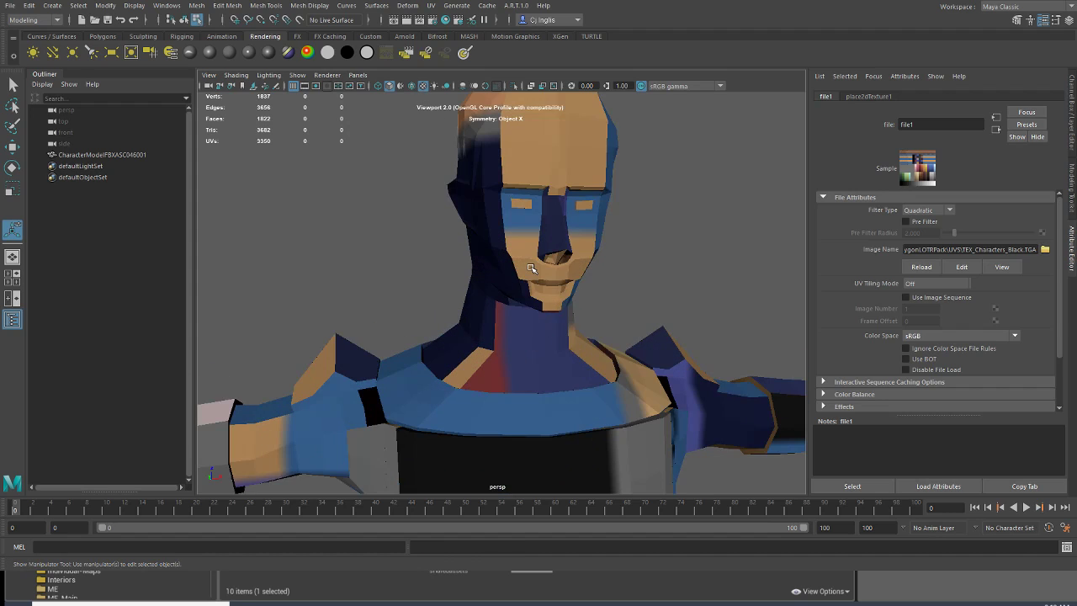
{"action": "scroll", "coordinate": [534, 269], "scroll_direction": "down", "scroll_amount": 4}
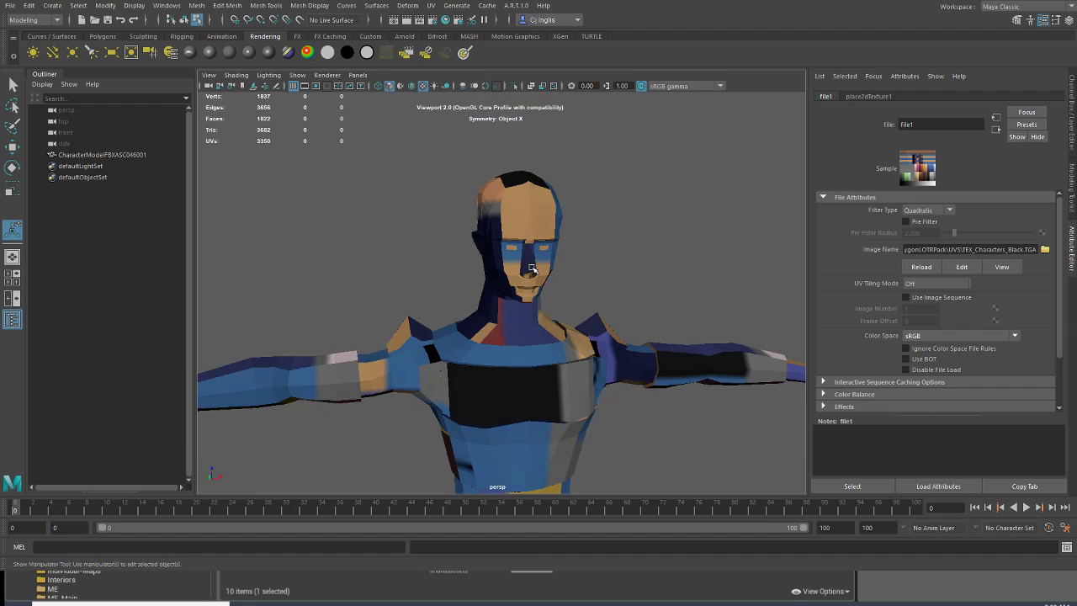
Step: Return to the Modeling - Standard workspace and show the character's UVs over the colour palette in the UV Editor
{"action": "left_click", "coordinate": [982, 28]}
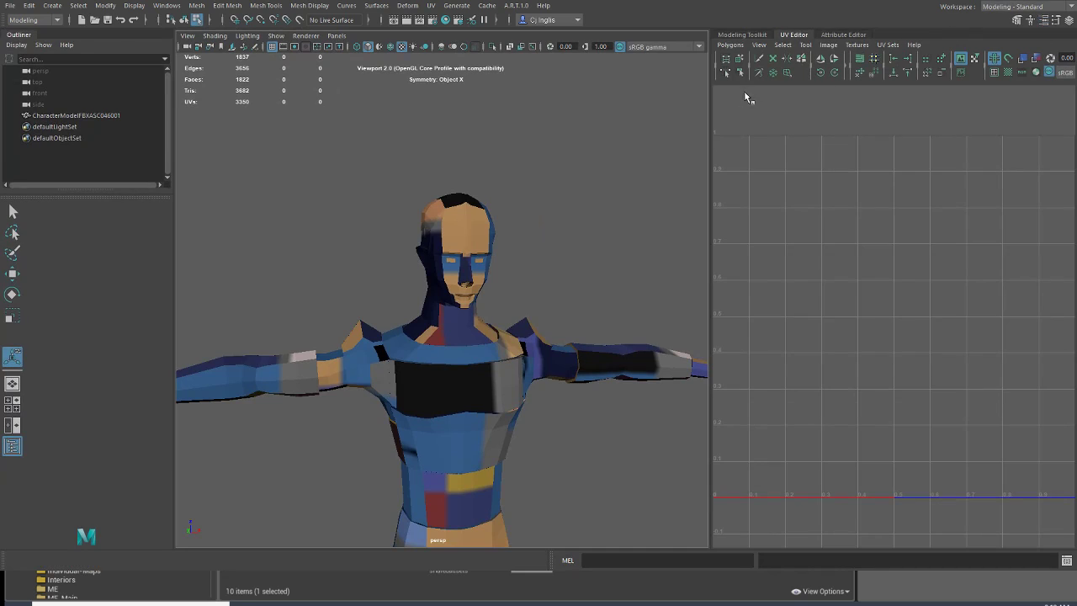
{"action": "left_click", "coordinate": [450, 292]}
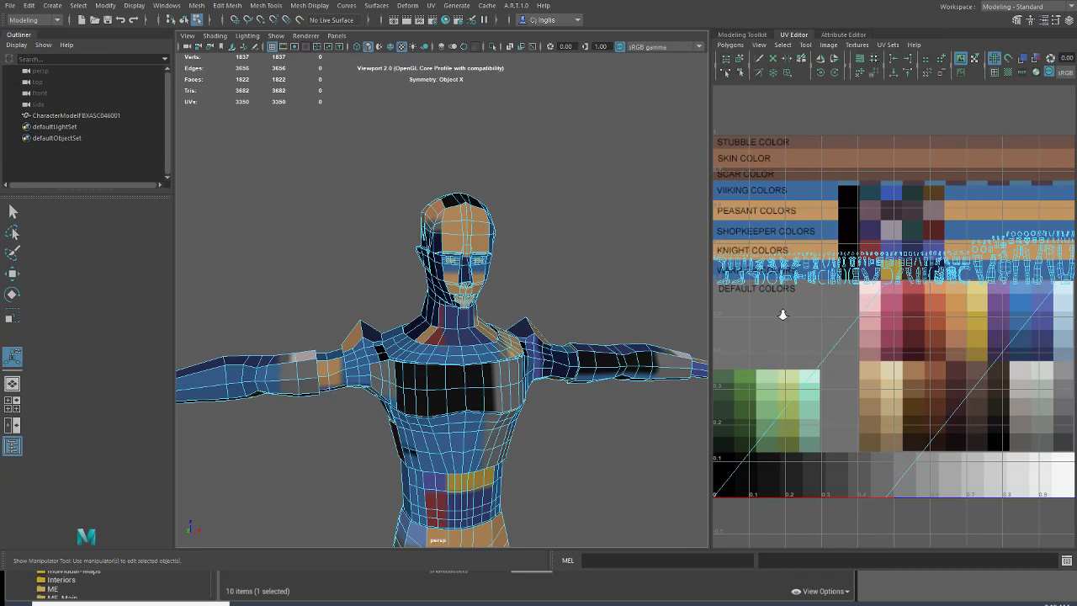
{"action": "key", "text": "f"}
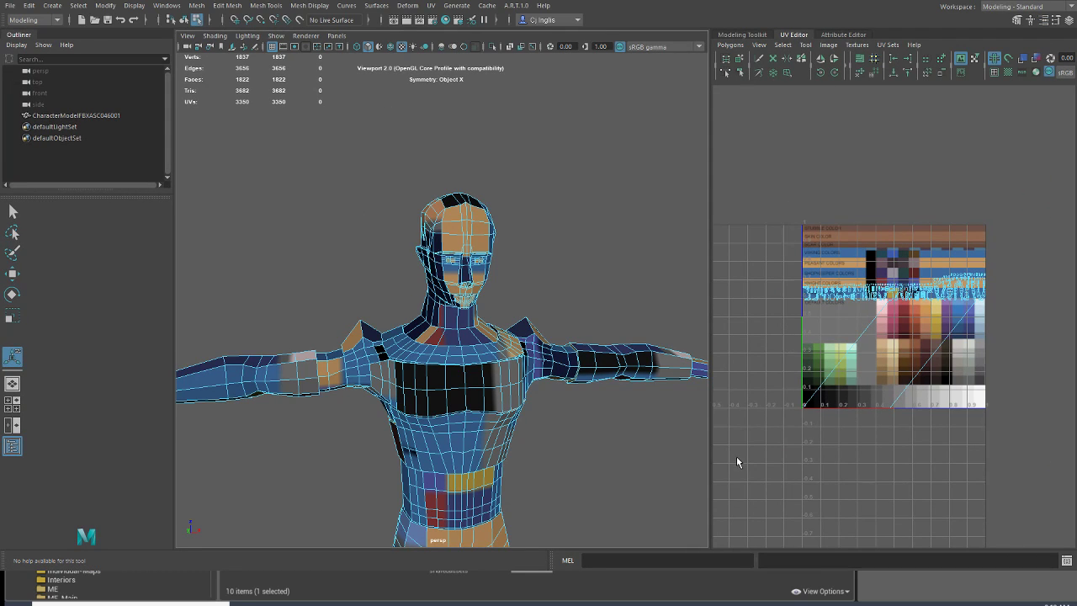
{"action": "left_click", "coordinate": [761, 36]}
{"action": "left_click", "coordinate": [793, 35]}
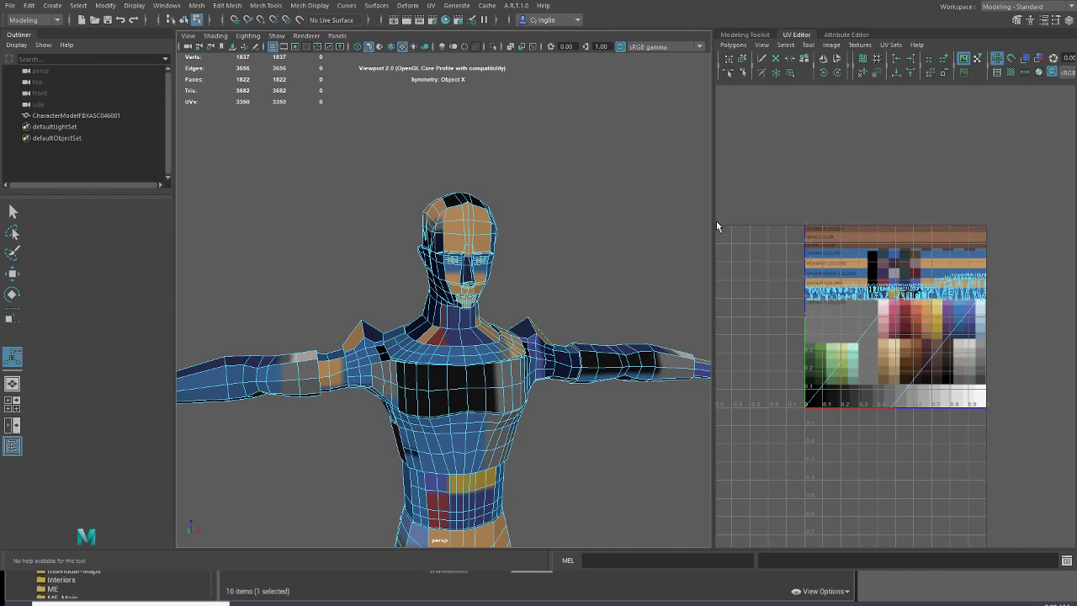
{"action": "left_click_drag", "start_coordinate": [714, 238], "coordinate": [705, 234]}
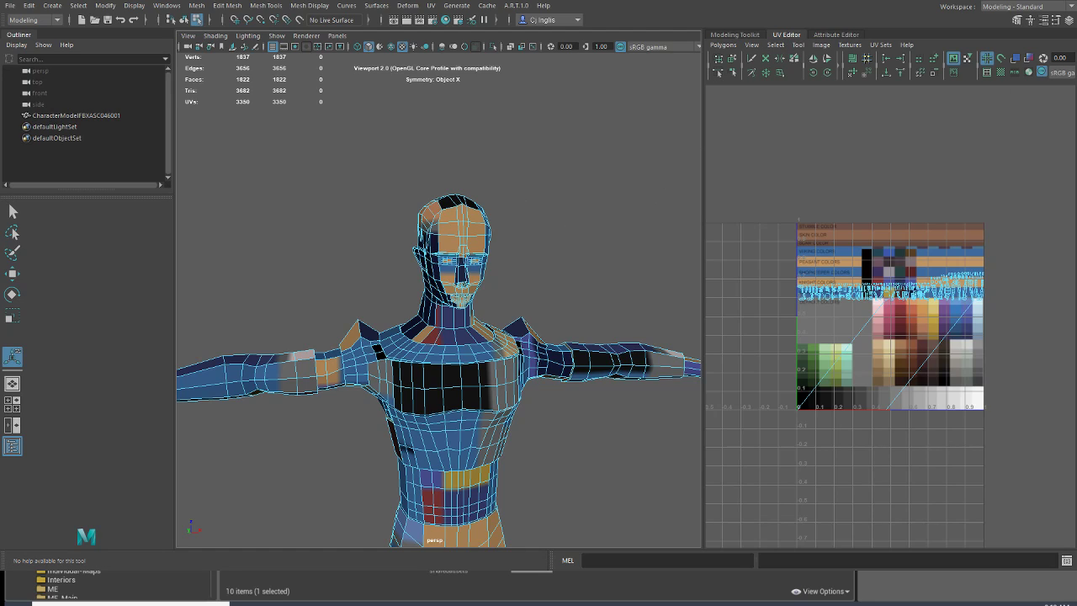
Step: Select all of the character's faces in the UV Editor and scale their UVs down to a tiny cluster
{"action": "scroll", "coordinate": [374, 333], "scroll_direction": "up", "scroll_amount": 5}
{"action": "scroll", "coordinate": [471, 303], "scroll_direction": "down", "scroll_amount": 3}
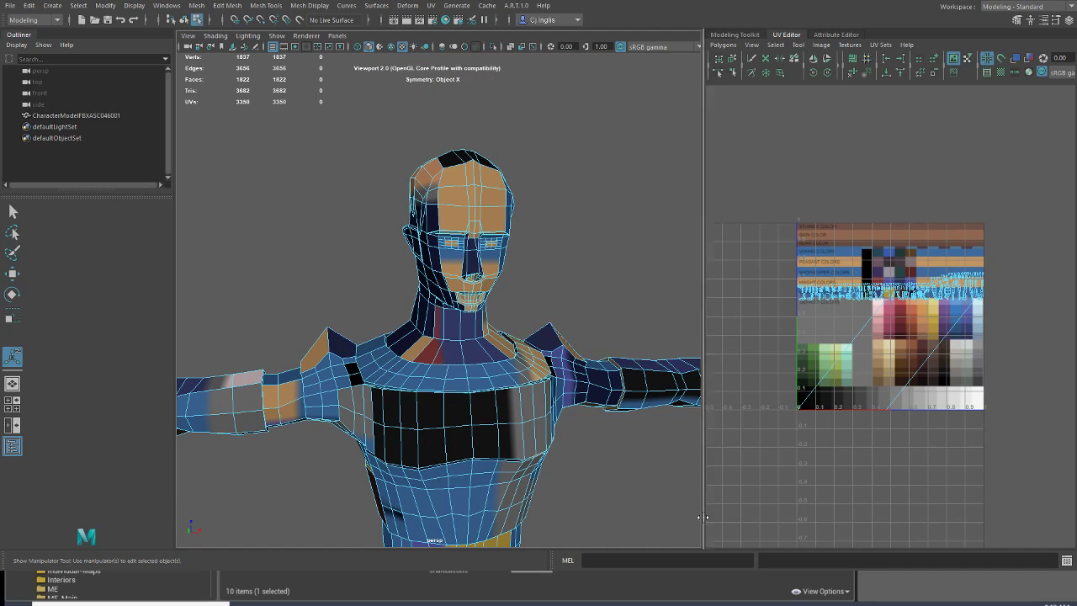
{"action": "left_click_drag", "start_coordinate": [747, 450], "coordinate": [1048, 221]}
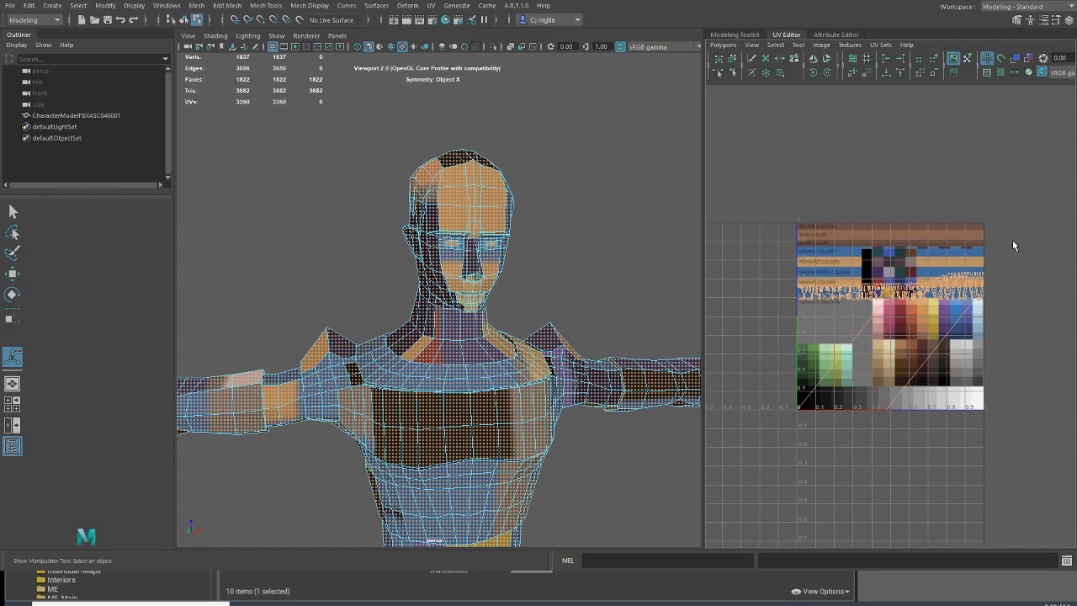
{"action": "key", "text": "w"}
{"action": "key", "text": "r"}
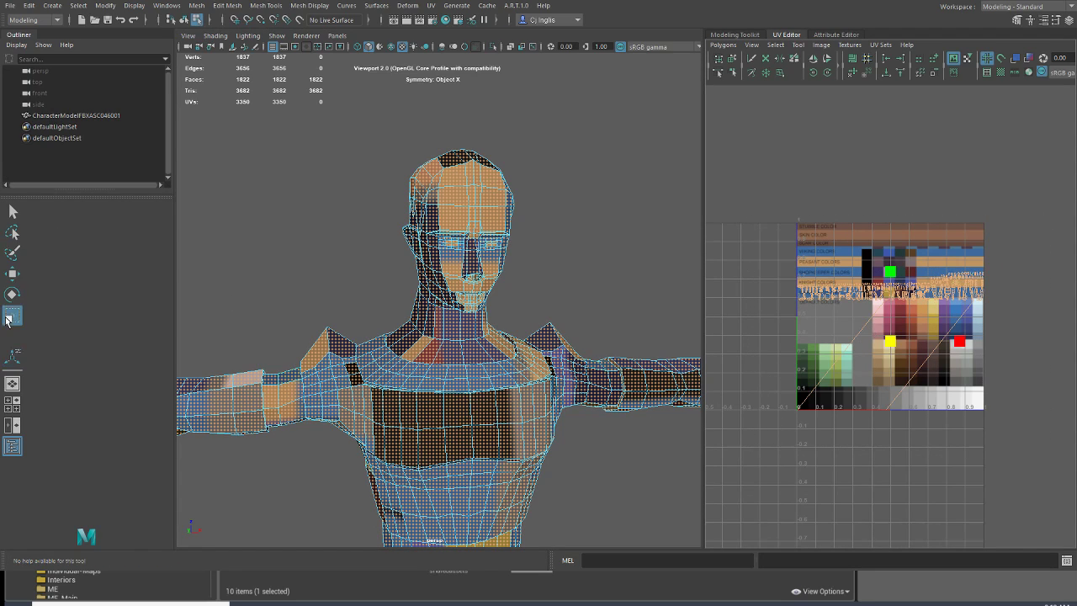
{"action": "left_click_drag", "start_coordinate": [888, 343], "coordinate": [806, 397]}
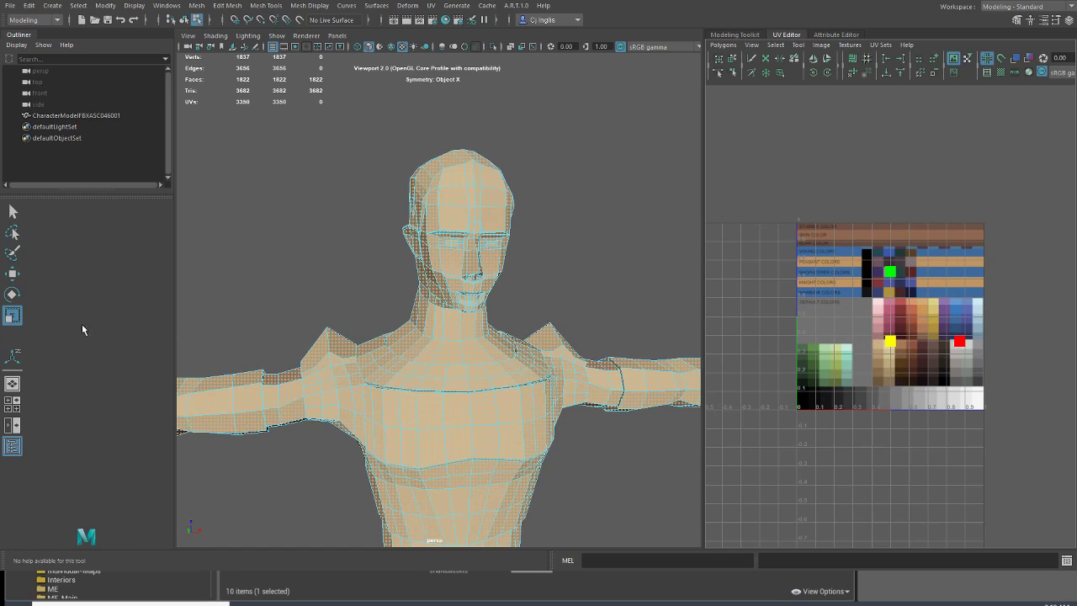
Step: Move the shrunken UV cluster onto a dark grey swatch in the palette's greyscale row
{"action": "left_click", "coordinate": [17, 278]}
{"action": "scroll", "coordinate": [883, 348], "scroll_direction": "up", "scroll_amount": 2}
{"action": "left_click_drag", "start_coordinate": [892, 348], "coordinate": [849, 423]}
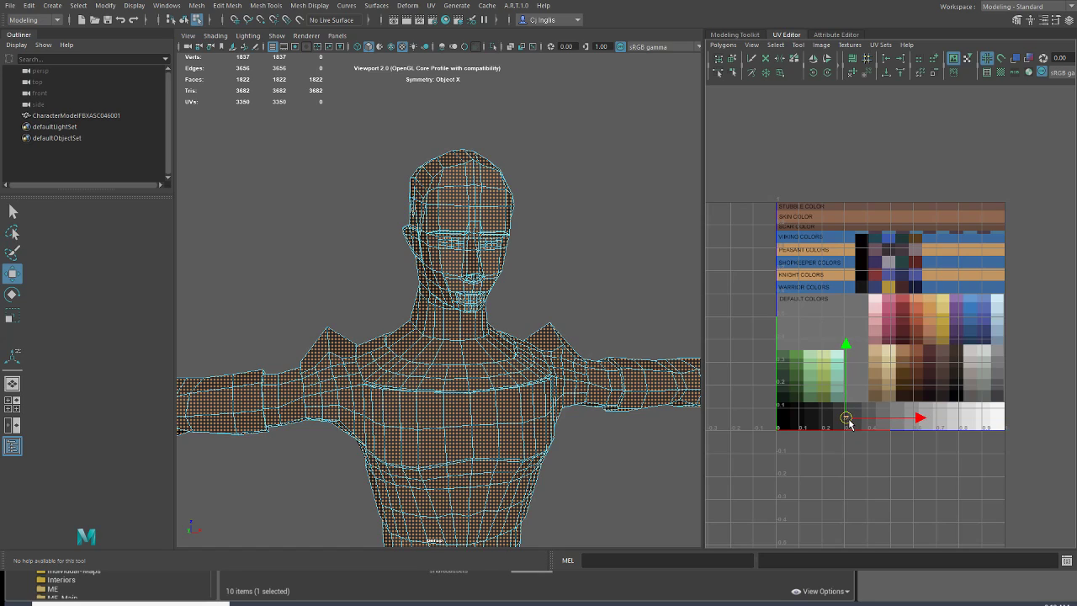
Step: Inspect the character's colour in the viewport and the position of its tiny UV cluster on the palette
{"action": "left_click", "coordinate": [61, 94]}
{"action": "mouse_move", "coordinate": [356, 224]}
{"action": "left_mouse_down", "text": "alt"}
{"action": "mouse_move", "coordinate": [399, 221]}
{"action": "mouse_move", "coordinate": [344, 222]}
{"action": "left_mouse_up", "text": "alt"}
{"action": "scroll", "coordinate": [344, 223], "scroll_direction": "up", "scroll_amount": 4}
{"action": "scroll", "coordinate": [356, 241], "scroll_direction": "down", "scroll_amount": 6}
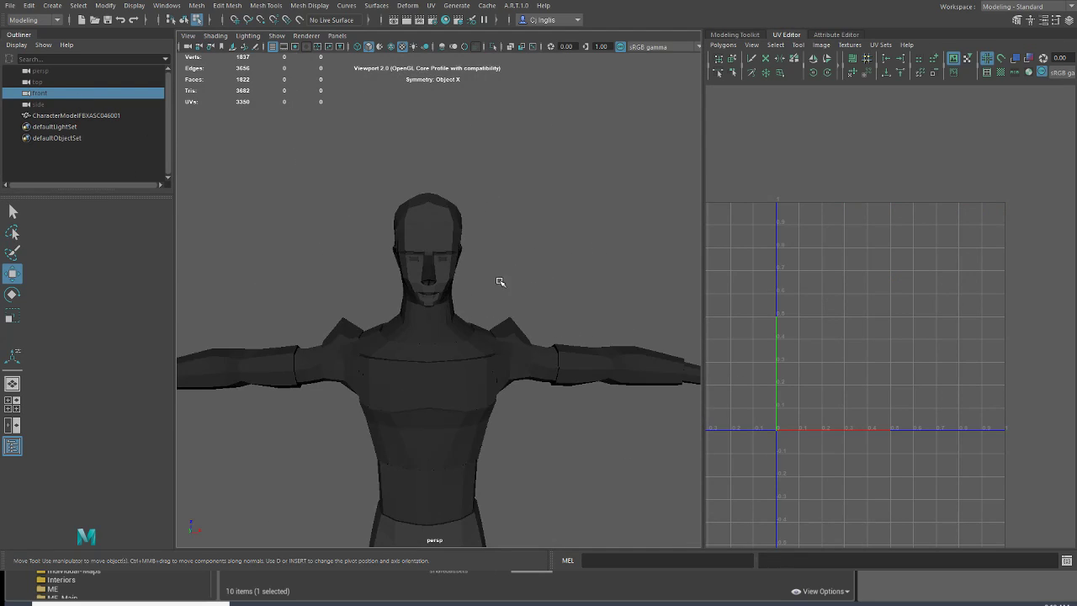
{"action": "left_click", "coordinate": [75, 116]}
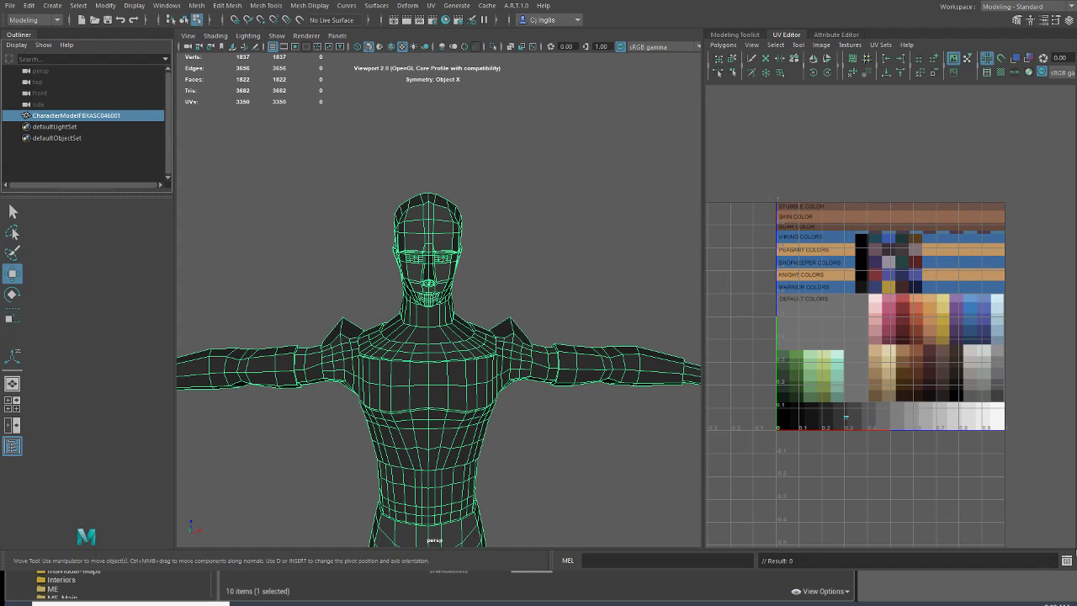
{"action": "scroll", "coordinate": [840, 383], "scroll_direction": "up", "scroll_amount": 5}
{"action": "scroll", "coordinate": [859, 425], "scroll_direction": "up", "scroll_amount": 5}
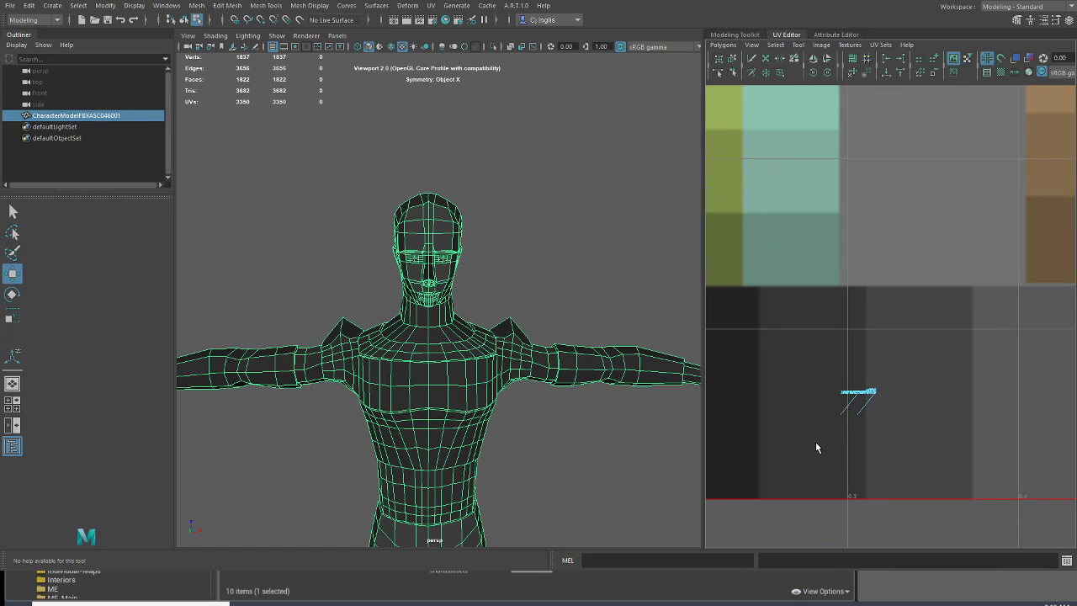
{"action": "scroll", "coordinate": [869, 433], "scroll_direction": "down", "scroll_amount": 6}
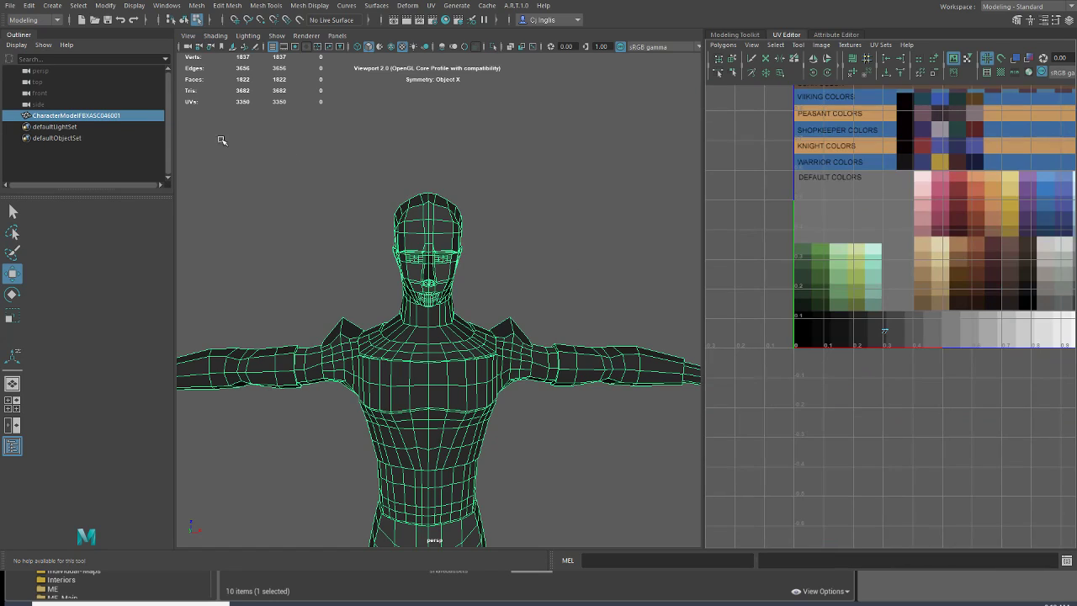
{"action": "left_click", "coordinate": [97, 102]}
{"action": "left_click_drag", "start_coordinate": [561, 281], "coordinate": [474, 314], "text": "alt"}
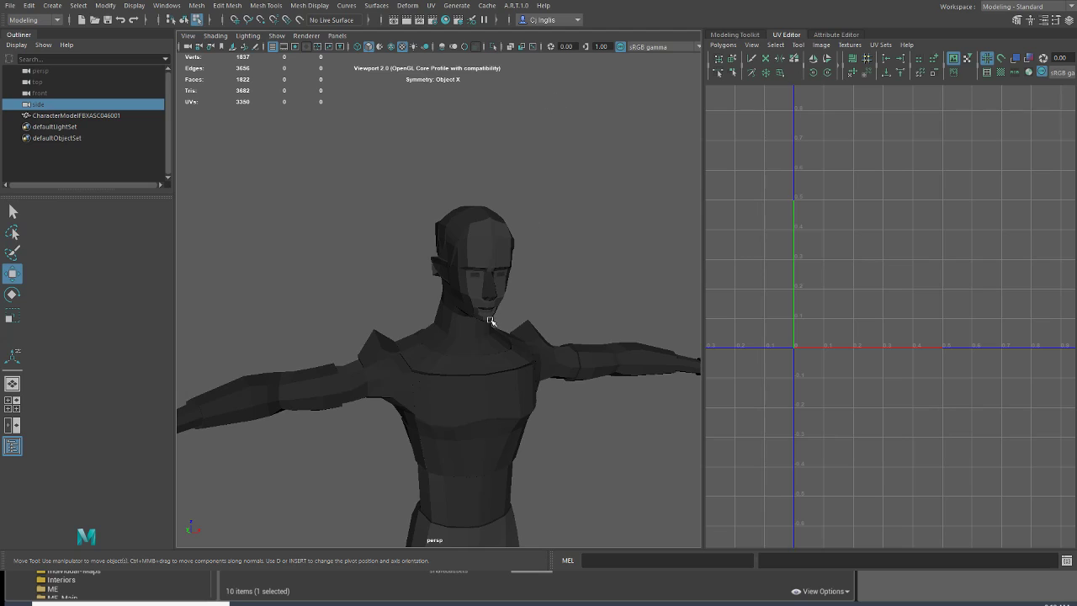
{"action": "left_click", "coordinate": [479, 345]}
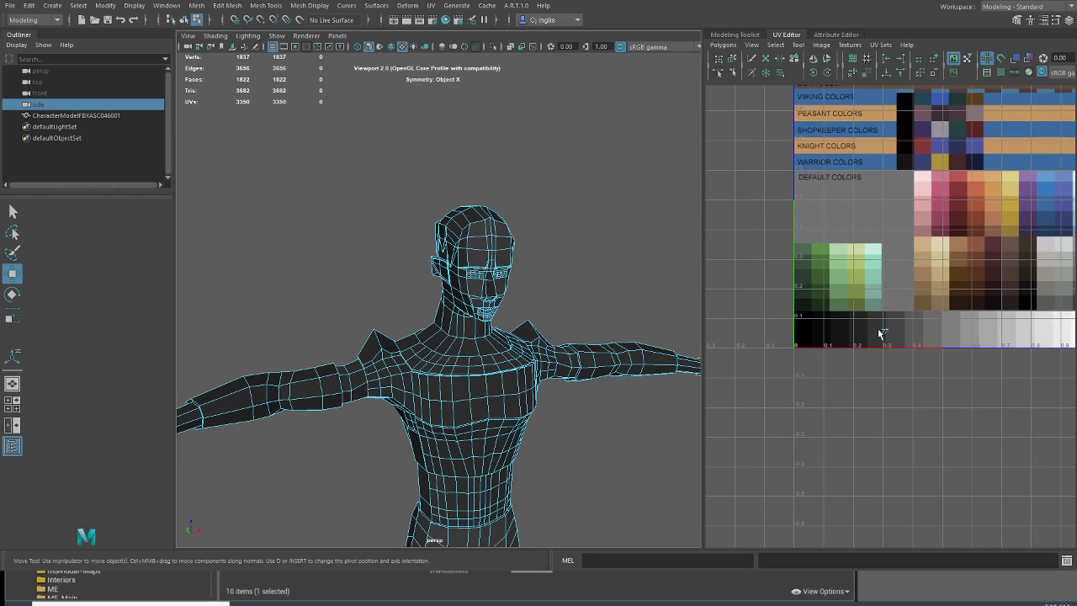
Step: Select a loop of faces around the base of the neck and open the Modeling Toolkit
{"action": "scroll", "coordinate": [476, 289], "scroll_direction": "up", "scroll_amount": 5}
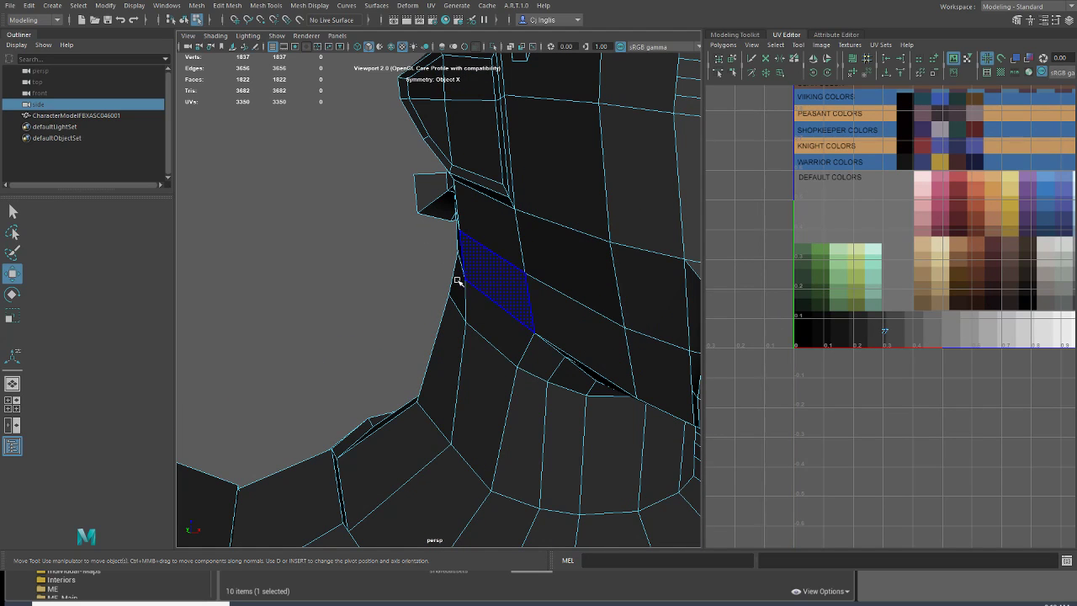
{"action": "scroll", "coordinate": [334, 252], "scroll_direction": "down", "scroll_amount": 4}
{"action": "scroll", "coordinate": [429, 384], "scroll_direction": "up", "scroll_amount": 3}
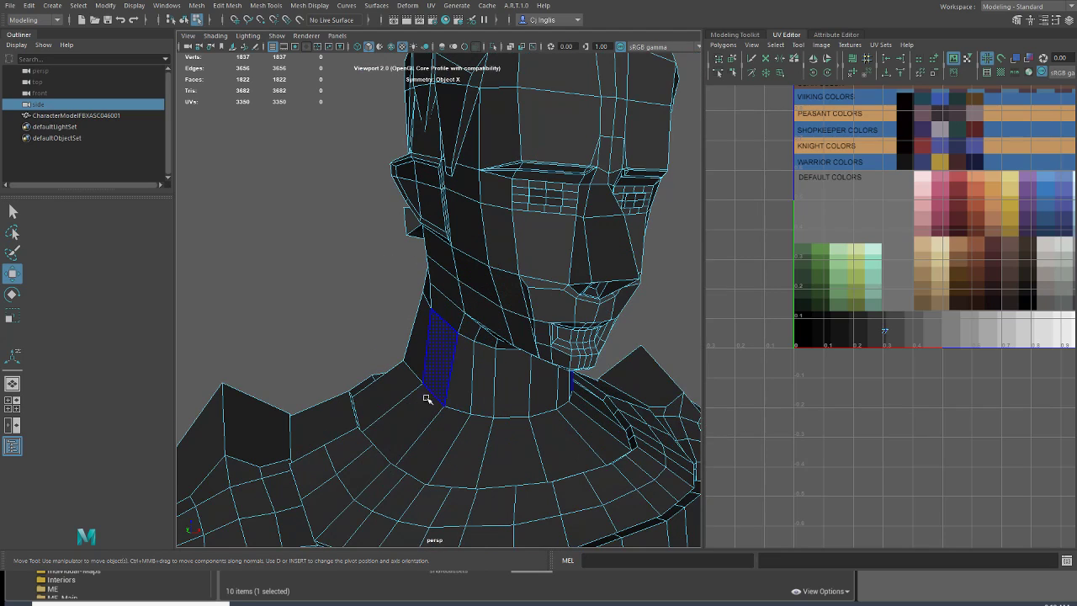
{"action": "double_click", "coordinate": [504, 449]}
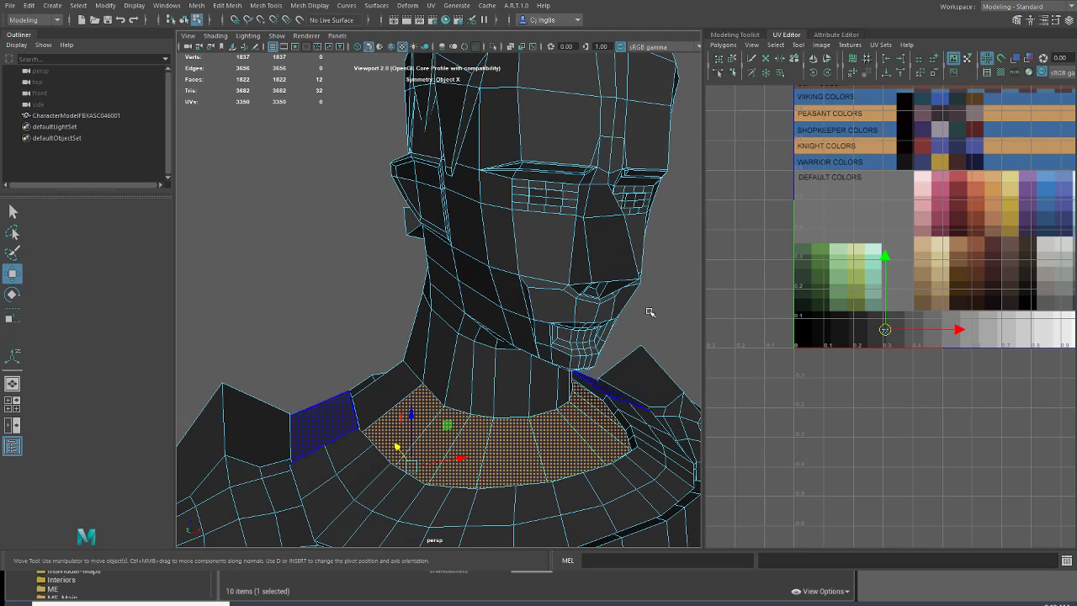
{"action": "left_click", "coordinate": [735, 34]}
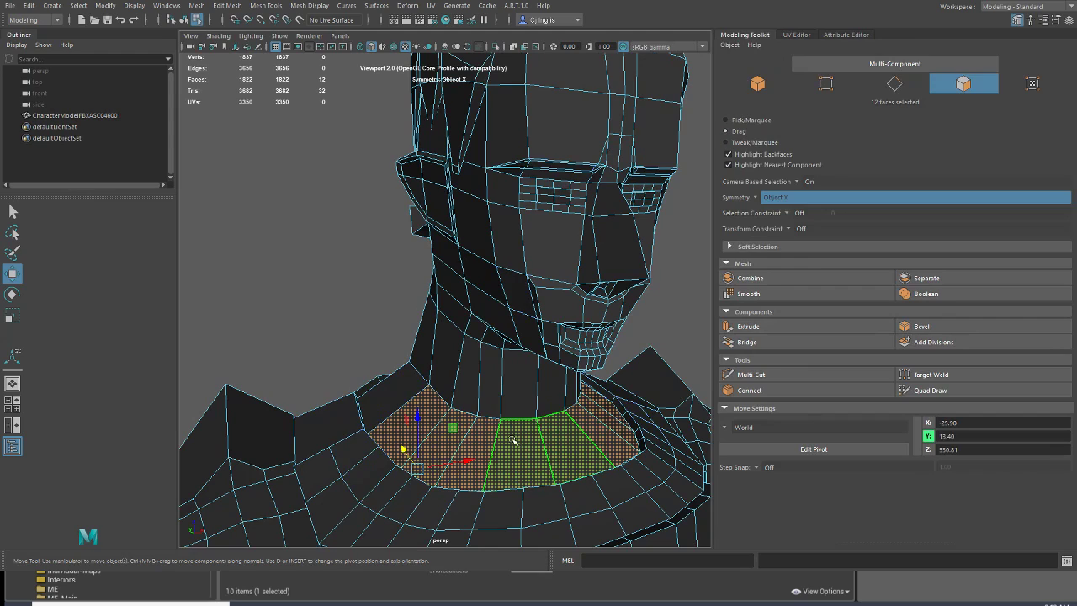
Step: Add more faces around the base of the neck to the selection with drag selection
{"action": "mouse_move", "coordinate": [541, 441]}
{"action": "left_mouse_down"}
{"action": "mouse_move", "coordinate": [409, 412]}
{"action": "mouse_move", "coordinate": [641, 397]}
{"action": "left_mouse_up"}
{"action": "scroll", "coordinate": [469, 288], "scroll_direction": "up", "scroll_amount": 5}
{"action": "left_click_drag", "start_coordinate": [467, 287], "coordinate": [414, 279], "text": "alt"}
{"action": "middle_click_drag", "start_coordinate": [528, 304], "coordinate": [297, 380], "text": "alt"}
{"action": "mouse_move", "coordinate": [420, 346]}
{"action": "left_mouse_down", "text": "shift"}
{"action": "mouse_move", "coordinate": [391, 315]}
{"action": "mouse_move", "coordinate": [249, 282]}
{"action": "left_mouse_up", "text": "shift"}
{"action": "left_click_drag", "start_coordinate": [499, 320], "coordinate": [197, 246], "text": "alt"}
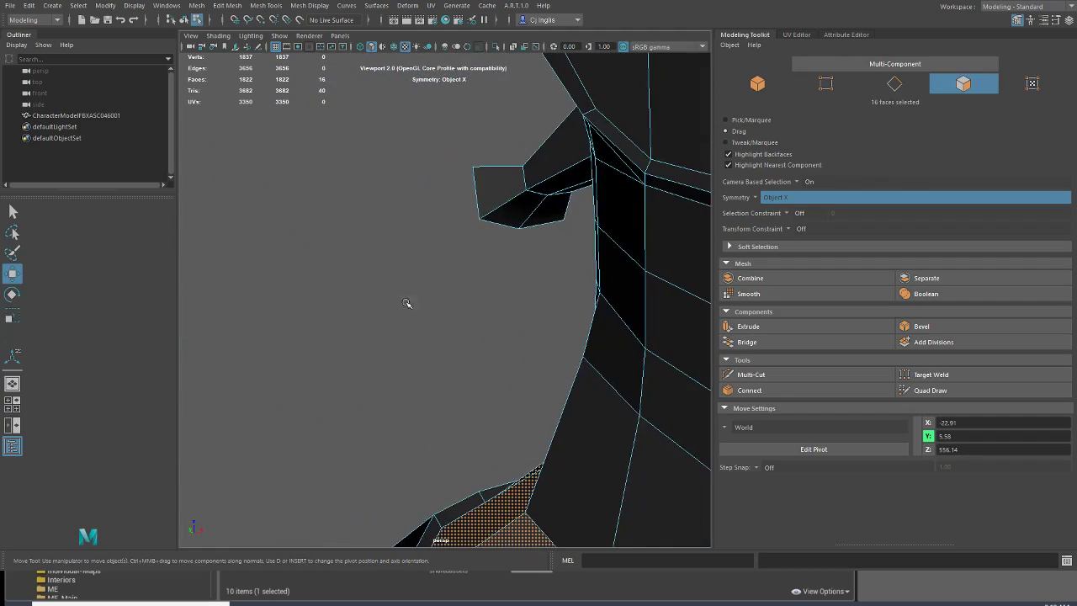
{"action": "scroll", "coordinate": [387, 295], "scroll_direction": "down", "scroll_amount": 5}
{"action": "left_click_drag", "start_coordinate": [505, 353], "coordinate": [529, 354], "text": "ctrl"}
{"action": "scroll", "coordinate": [495, 358], "scroll_direction": "up", "scroll_amount": 5}
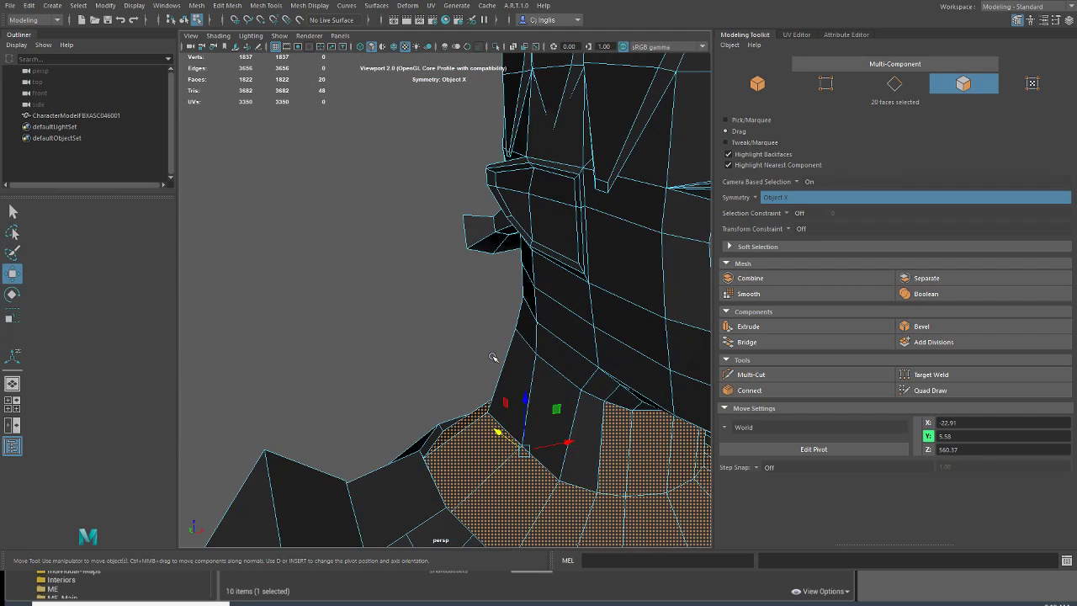
Step: Add the ring of neck faces to the selection, undoing the accidental move and switching to the Select tool
{"action": "left_click_drag", "start_coordinate": [582, 409], "coordinate": [461, 312], "text": "shift"}
{"action": "scroll", "coordinate": [522, 369], "scroll_direction": "down", "scroll_amount": 5}
{"action": "key", "text": "ctrl+z"}
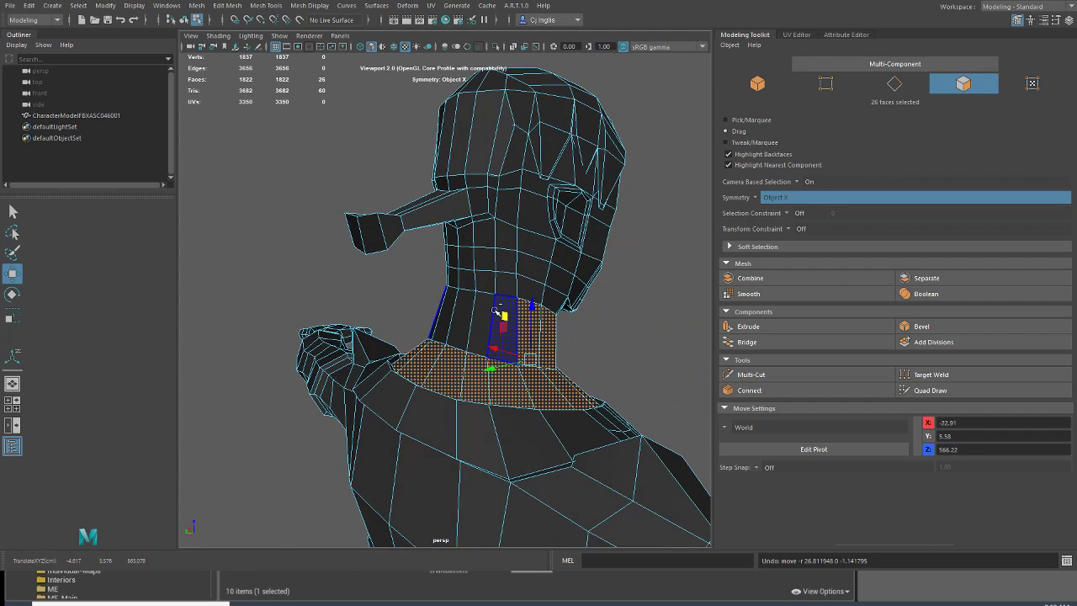
{"action": "left_click", "coordinate": [13, 211]}
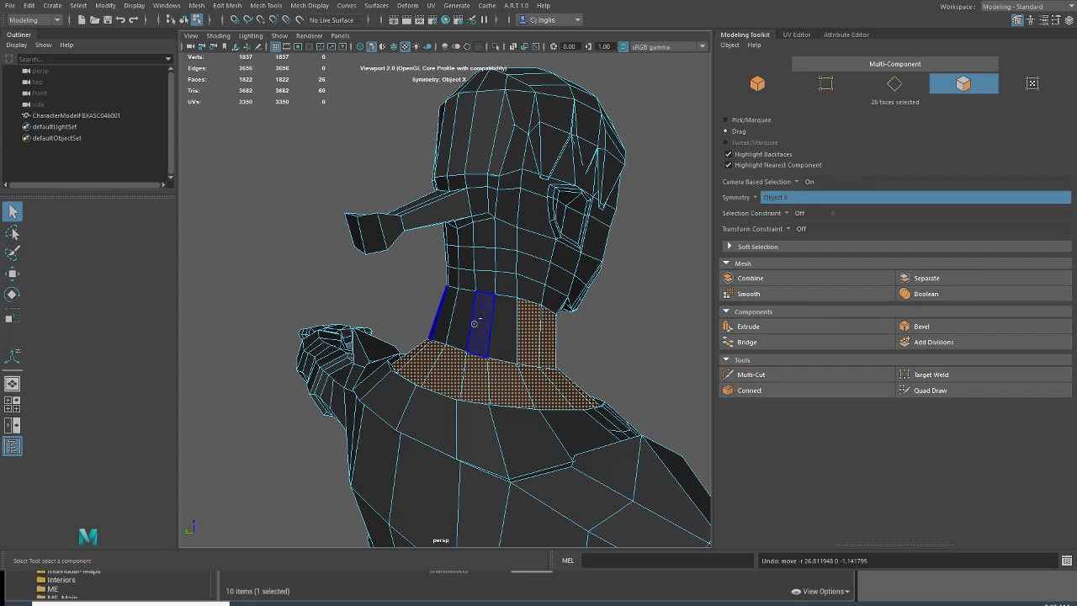
{"action": "double_click", "coordinate": [461, 311], "text": "shift"}
{"action": "left_click_drag", "start_coordinate": [460, 312], "coordinate": [366, 293], "text": "alt"}
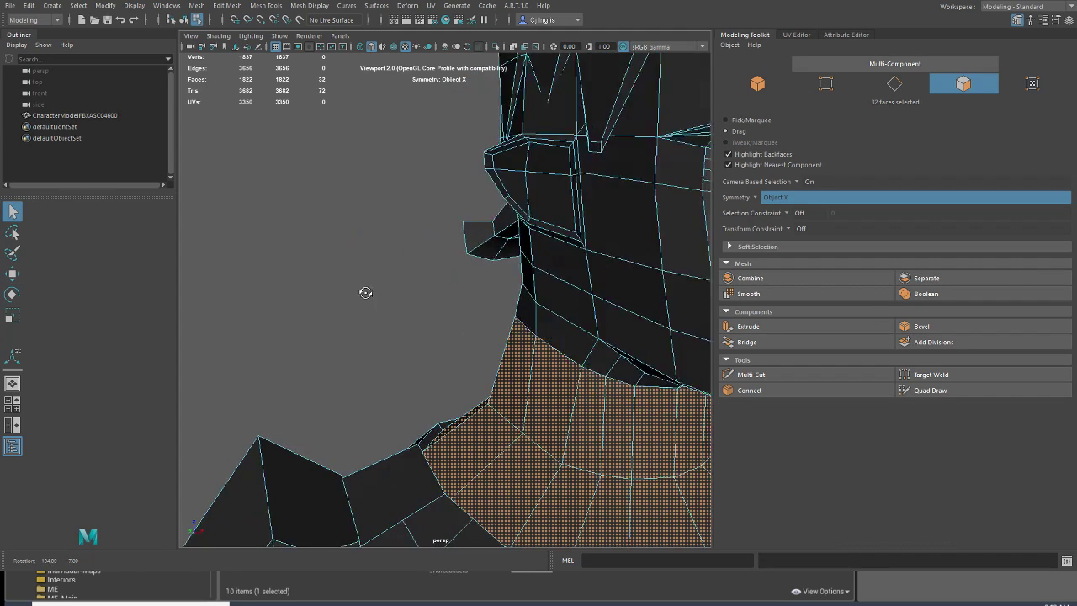
Step: Add the faces under the jaw and around the chin to the neck selection
{"action": "scroll", "coordinate": [367, 293], "scroll_direction": "down", "scroll_amount": 5}
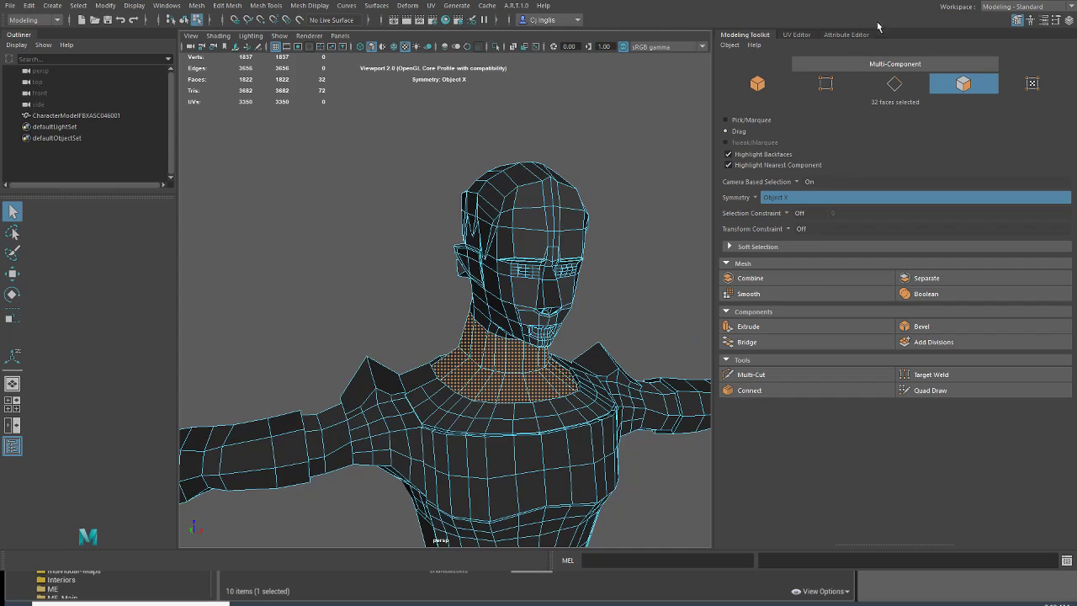
{"action": "scroll", "coordinate": [501, 316], "scroll_direction": "up", "scroll_amount": 5}
{"action": "middle_click_drag", "start_coordinate": [520, 295], "coordinate": [356, 288], "text": "alt"}
{"action": "scroll", "coordinate": [357, 291], "scroll_direction": "down", "scroll_amount": 5}
{"action": "left_click_drag", "start_coordinate": [361, 312], "coordinate": [355, 239], "text": "alt"}
{"action": "scroll", "coordinate": [355, 239], "scroll_direction": "up", "scroll_amount": 4}
{"action": "middle_click_drag", "start_coordinate": [364, 236], "coordinate": [376, 256], "text": "alt"}
{"action": "scroll", "coordinate": [376, 252], "scroll_direction": "down", "scroll_amount": 4}
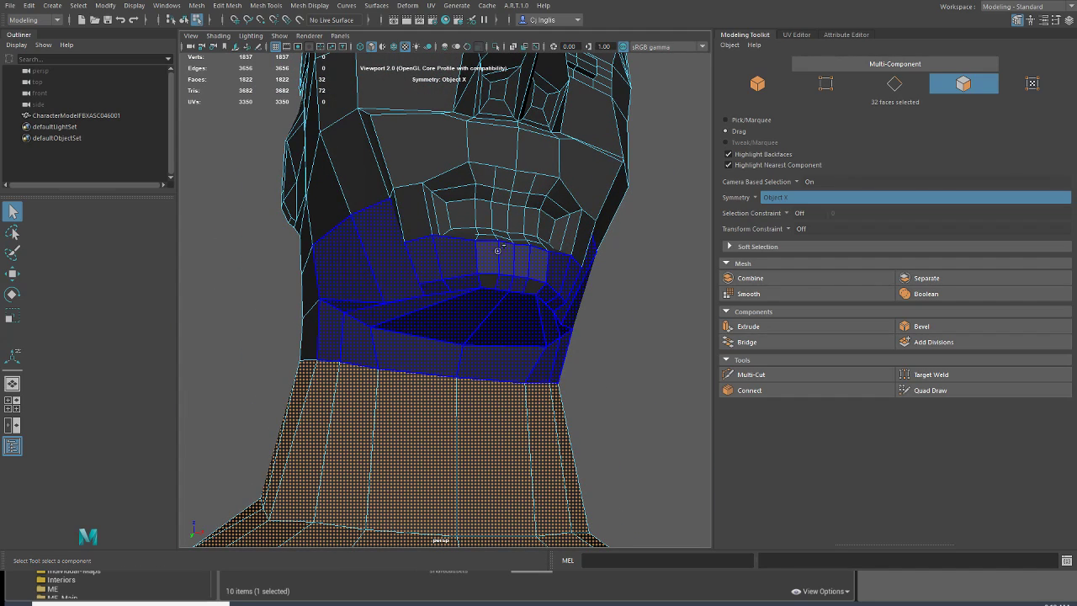
{"action": "mouse_move", "coordinate": [467, 284]}
{"action": "left_mouse_down", "text": "shift"}
{"action": "mouse_move", "coordinate": [469, 227]}
{"action": "mouse_move", "coordinate": [511, 242]}
{"action": "mouse_move", "coordinate": [446, 217]}
{"action": "mouse_move", "coordinate": [450, 187]}
{"action": "mouse_move", "coordinate": [500, 179]}
{"action": "mouse_move", "coordinate": [521, 200]}
{"action": "mouse_move", "coordinate": [549, 200]}
{"action": "left_mouse_up", "text": "shift"}
{"action": "left_click", "coordinate": [460, 221], "text": "ctrl"}
{"action": "left_click", "coordinate": [477, 155], "text": "shift"}
{"action": "left_click", "coordinate": [433, 158], "text": "shift"}
Step: Add the front faces of the cheeks, nose and eye surrounds to the selection, leaving out the eyes, eyebrows and lips
{"action": "left_click", "coordinate": [396, 201], "text": "shift"}
{"action": "left_click", "coordinate": [380, 169], "text": "shift"}
{"action": "left_click_drag", "start_coordinate": [379, 167], "coordinate": [424, 181], "text": "alt"}
{"action": "left_click", "coordinate": [615, 228], "text": "shift"}
{"action": "mouse_move", "coordinate": [615, 228]}
{"action": "left_mouse_down", "text": "alt"}
{"action": "mouse_move", "coordinate": [547, 237]}
{"action": "mouse_move", "coordinate": [395, 322]}
{"action": "mouse_move", "coordinate": [385, 294]}
{"action": "mouse_move", "coordinate": [441, 357]}
{"action": "mouse_move", "coordinate": [430, 319]}
{"action": "mouse_move", "coordinate": [443, 340]}
{"action": "mouse_move", "coordinate": [476, 348]}
{"action": "mouse_move", "coordinate": [511, 307]}
{"action": "mouse_move", "coordinate": [488, 291]}
{"action": "left_mouse_up", "text": "alt"}
{"action": "mouse_move", "coordinate": [488, 291]}
{"action": "left_mouse_down", "text": "alt"}
{"action": "mouse_move", "coordinate": [452, 286]}
{"action": "mouse_move", "coordinate": [430, 344]}
{"action": "mouse_move", "coordinate": [416, 333]}
{"action": "mouse_move", "coordinate": [451, 213]}
{"action": "mouse_move", "coordinate": [456, 93]}
{"action": "left_mouse_up", "text": "alt"}
{"action": "left_click", "coordinate": [416, 333], "text": "shift"}
{"action": "mouse_move", "coordinate": [450, 194]}
{"action": "left_mouse_down"}
{"action": "mouse_move", "coordinate": [405, 202]}
{"action": "mouse_move", "coordinate": [382, 179]}
{"action": "mouse_move", "coordinate": [347, 177]}
{"action": "mouse_move", "coordinate": [320, 206]}
{"action": "mouse_move", "coordinate": [395, 225]}
{"action": "mouse_move", "coordinate": [391, 210]}
{"action": "left_mouse_up"}
{"action": "mouse_move", "coordinate": [376, 159]}
{"action": "left_mouse_down"}
{"action": "mouse_move", "coordinate": [394, 118]}
{"action": "mouse_move", "coordinate": [401, 130]}
{"action": "left_mouse_up"}
{"action": "left_click", "coordinate": [392, 147], "text": "ctrl"}
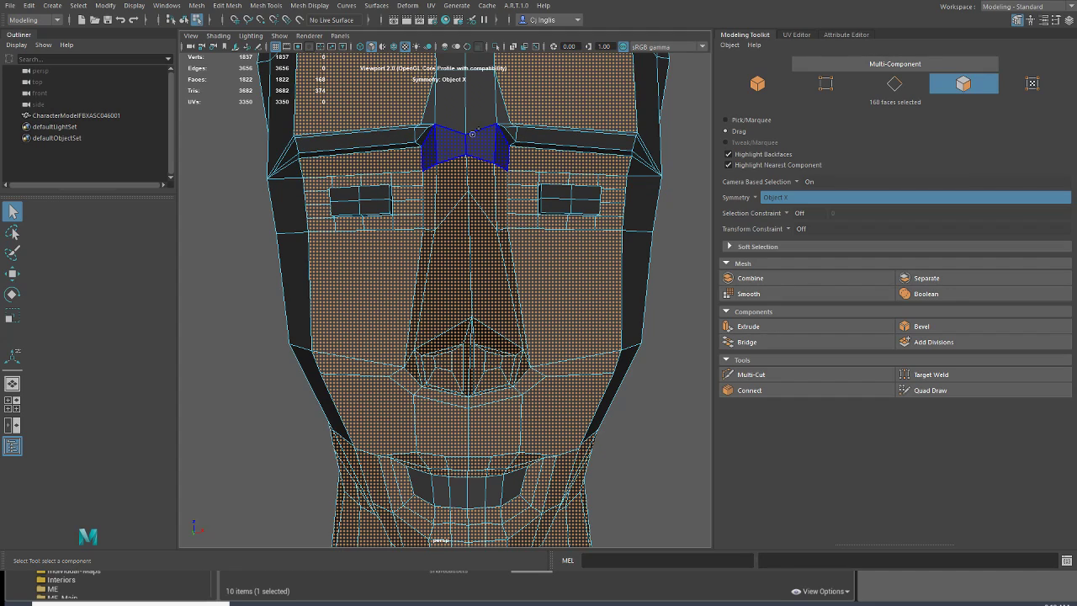
Step: Add the faces between the eyebrows and on the forehead to the selection
{"action": "left_click_drag", "start_coordinate": [437, 106], "coordinate": [427, 100], "text": "shift"}
{"action": "middle_click_drag", "start_coordinate": [427, 99], "coordinate": [455, 295], "text": "alt"}
{"action": "left_click", "coordinate": [512, 222], "text": "shift"}
{"action": "left_click_drag", "start_coordinate": [437, 173], "coordinate": [508, 156], "text": "shift"}
{"action": "scroll", "coordinate": [439, 233], "scroll_direction": "down", "scroll_amount": 3}
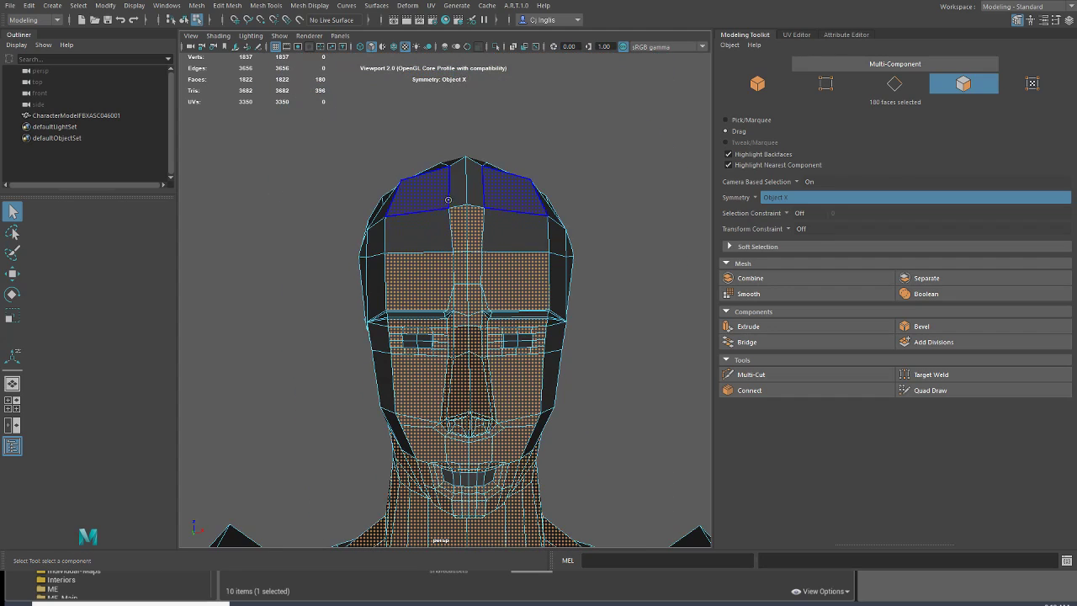
{"action": "left_click_drag", "start_coordinate": [439, 233], "coordinate": [525, 271], "text": "alt"}
{"action": "left_click_drag", "start_coordinate": [522, 325], "coordinate": [485, 301], "text": "alt"}
Step: Add the remaining front faces of the face, the sides of the jaw and the back of the neck to the selection
{"action": "scroll", "coordinate": [485, 301], "scroll_direction": "up", "scroll_amount": 4}
{"action": "middle_click_drag", "start_coordinate": [487, 302], "coordinate": [455, 315], "text": "alt"}
{"action": "left_click", "coordinate": [471, 315], "text": "shift"}
{"action": "left_click_drag", "start_coordinate": [481, 300], "coordinate": [459, 340], "text": "shift"}
{"action": "middle_click_drag", "start_coordinate": [455, 354], "coordinate": [457, 223], "text": "alt"}
{"action": "scroll", "coordinate": [457, 252], "scroll_direction": "down", "scroll_amount": 4}
{"action": "mouse_move", "coordinate": [459, 308]}
{"action": "left_mouse_down", "text": "shift"}
{"action": "mouse_move", "coordinate": [442, 316]}
{"action": "mouse_move", "coordinate": [530, 349]}
{"action": "mouse_move", "coordinate": [469, 391]}
{"action": "left_mouse_up", "text": "shift"}
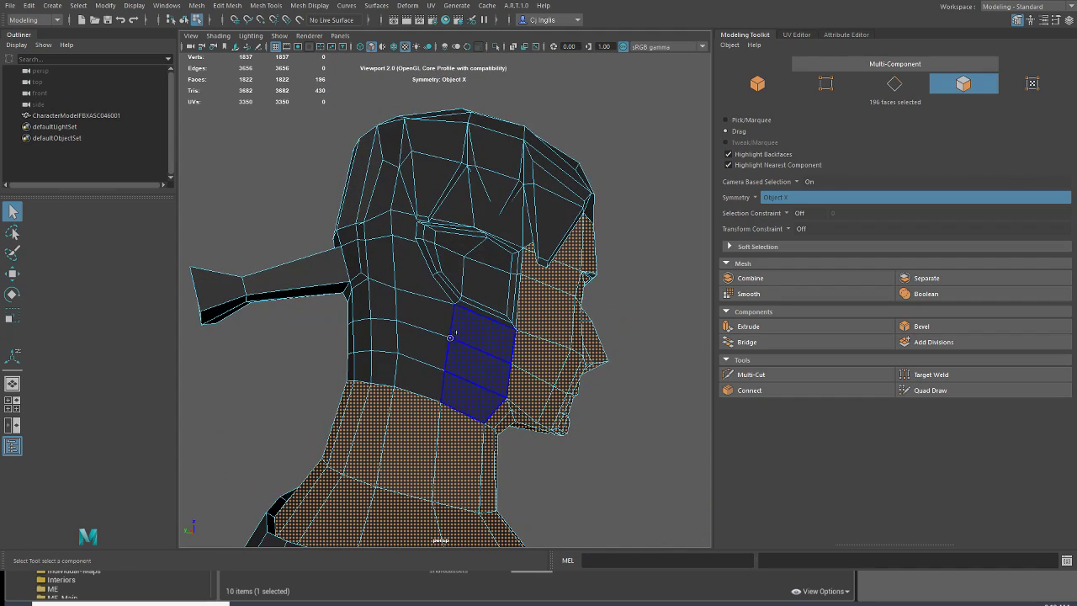
{"action": "left_click_drag", "start_coordinate": [367, 310], "coordinate": [462, 354], "text": "shift"}
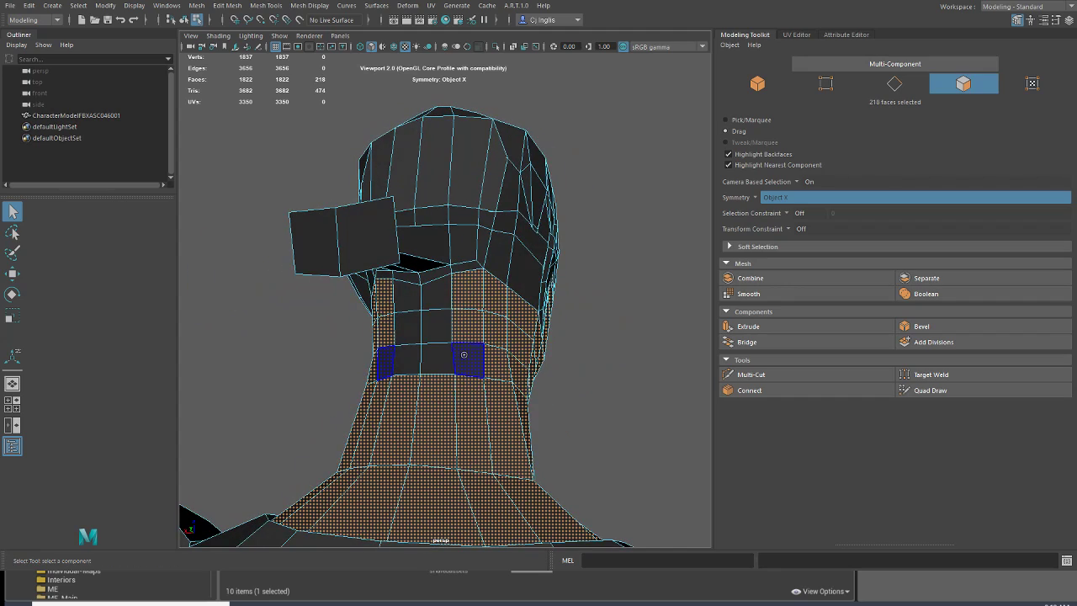
{"action": "mouse_move", "coordinate": [400, 320]}
{"action": "left_mouse_down", "text": "shift"}
{"action": "mouse_move", "coordinate": [408, 295]}
{"action": "mouse_move", "coordinate": [420, 337]}
{"action": "left_mouse_up", "text": "shift"}
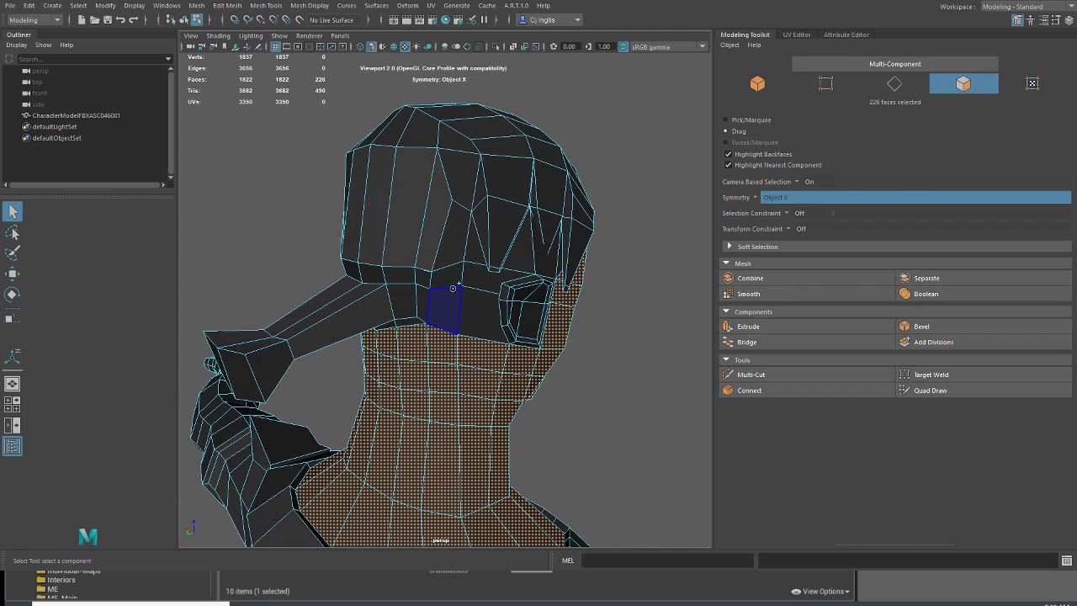
Step: Add the skin faces behind and above the ears, up to the hairline, to the selection
{"action": "mouse_move", "coordinate": [470, 282]}
{"action": "left_mouse_down", "text": "shift"}
{"action": "mouse_move", "coordinate": [453, 275]}
{"action": "mouse_move", "coordinate": [345, 303]}
{"action": "mouse_move", "coordinate": [488, 236]}
{"action": "left_mouse_up", "text": "shift"}
{"action": "scroll", "coordinate": [490, 233], "scroll_direction": "up", "scroll_amount": 5}
{"action": "middle_click_drag", "start_coordinate": [491, 233], "coordinate": [421, 321], "text": "alt"}
{"action": "scroll", "coordinate": [418, 322], "scroll_direction": "up", "scroll_amount": 3}
{"action": "scroll", "coordinate": [418, 322], "scroll_direction": "down", "scroll_amount": 8}
{"action": "left_click_drag", "start_coordinate": [509, 317], "coordinate": [357, 319], "text": "alt"}
{"action": "scroll", "coordinate": [357, 324], "scroll_direction": "up", "scroll_amount": 3}
{"action": "middle_click_drag", "start_coordinate": [357, 337], "coordinate": [399, 276], "text": "alt"}
{"action": "scroll", "coordinate": [397, 279], "scroll_direction": "up", "scroll_amount": 3}
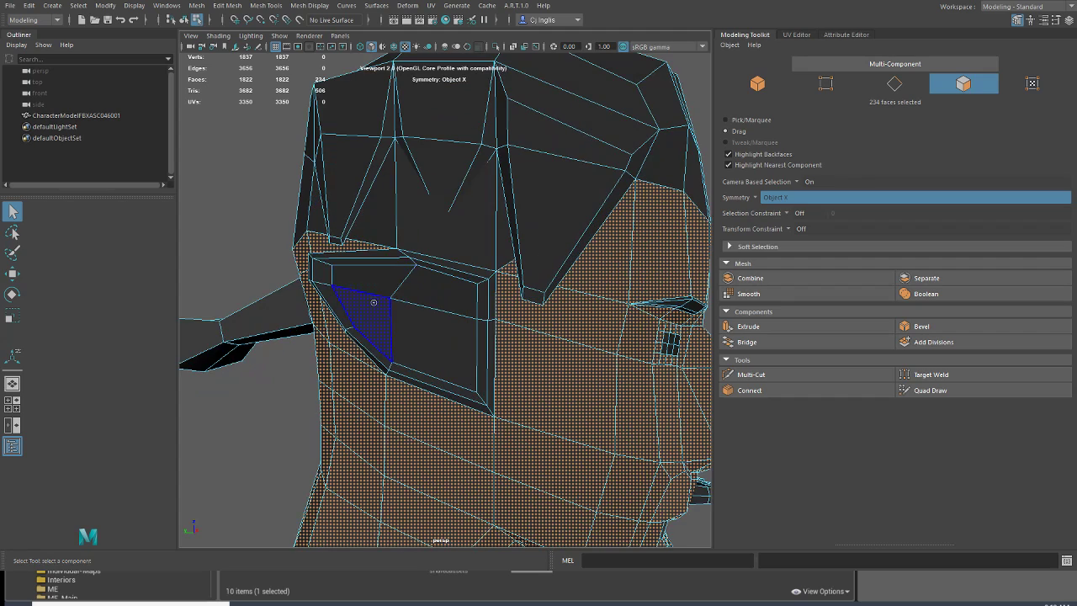
Step: Add all faces of the ears, including their rims, to the skin selection
{"action": "left_click_drag", "start_coordinate": [362, 302], "coordinate": [408, 304], "text": "alt"}
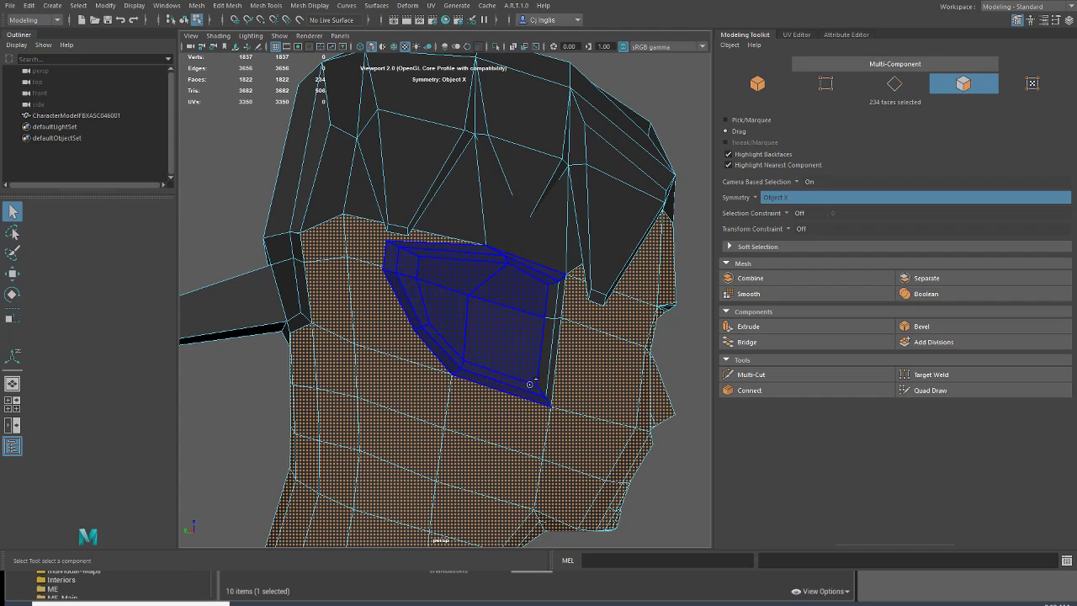
{"action": "double_click", "coordinate": [558, 306], "text": "shift"}
{"action": "left_click_drag", "start_coordinate": [498, 307], "coordinate": [452, 291], "text": "alt"}
{"action": "scroll", "coordinate": [448, 320], "scroll_direction": "down", "scroll_amount": 5}
{"action": "middle_click_drag", "start_coordinate": [409, 334], "coordinate": [488, 278], "text": "alt"}
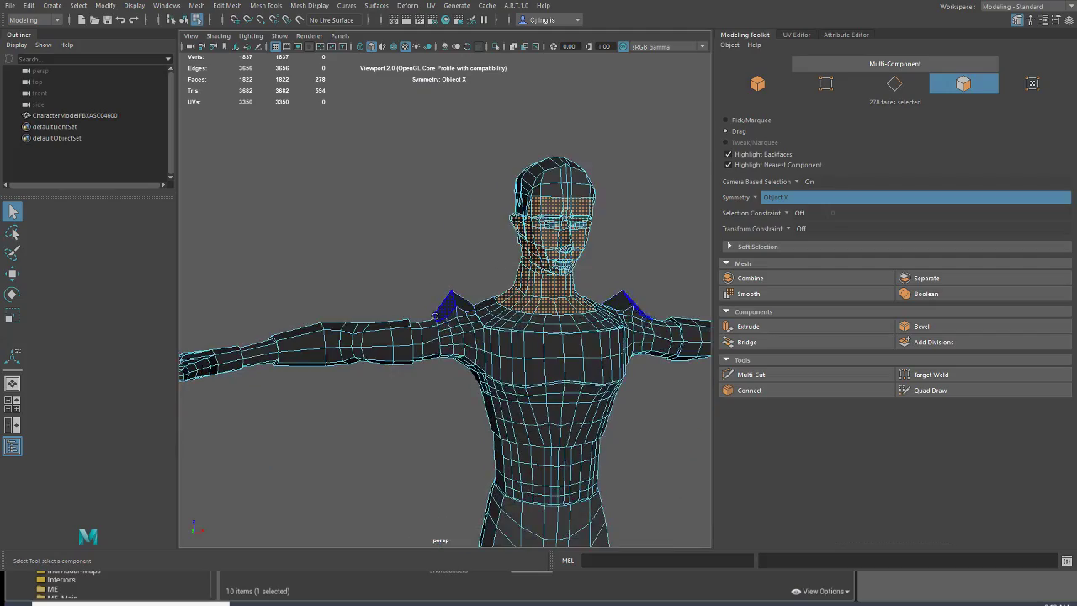
Step: Add the bare wrist faces between the gloves and sleeves to the selection, using marquee selection with camera-based selection off
{"action": "scroll", "coordinate": [426, 283], "scroll_direction": "up", "scroll_amount": 5}
{"action": "mouse_move", "coordinate": [400, 301]}
{"action": "left_mouse_down", "text": "alt"}
{"action": "mouse_move", "coordinate": [300, 298]}
{"action": "mouse_move", "coordinate": [416, 305]}
{"action": "left_mouse_up", "text": "alt"}
{"action": "middle_click_drag", "start_coordinate": [290, 279], "coordinate": [508, 268], "text": "alt"}
{"action": "left_click_drag", "start_coordinate": [508, 268], "coordinate": [266, 316], "text": "alt"}
{"action": "middle_click_drag", "start_coordinate": [245, 328], "coordinate": [330, 344], "text": "alt"}
{"action": "scroll", "coordinate": [330, 344], "scroll_direction": "up", "scroll_amount": 3}
{"action": "left_click_drag", "start_coordinate": [351, 328], "coordinate": [395, 323], "text": "alt"}
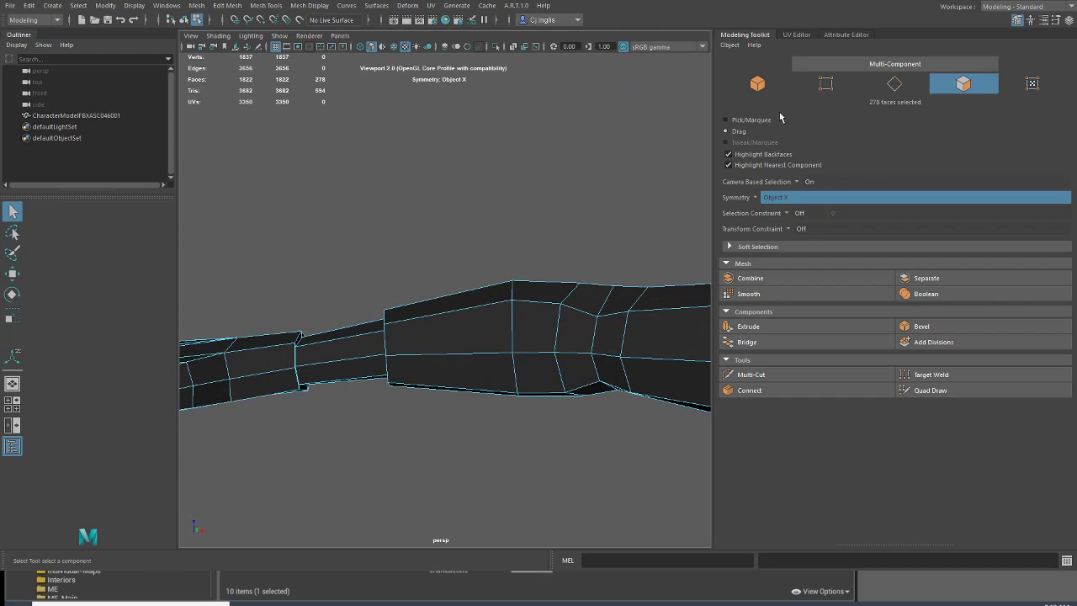
{"action": "left_click_drag", "start_coordinate": [538, 202], "coordinate": [425, 359], "text": "alt"}
{"action": "left_click_drag", "start_coordinate": [440, 297], "coordinate": [525, 250], "text": "shift"}
{"action": "middle_click_drag", "start_coordinate": [563, 244], "coordinate": [252, 262], "text": "alt"}
{"action": "scroll", "coordinate": [378, 317], "scroll_direction": "down", "scroll_amount": 6}
{"action": "left_click_drag", "start_coordinate": [428, 303], "coordinate": [413, 291], "text": "alt"}
{"action": "middle_click_drag", "start_coordinate": [429, 289], "coordinate": [377, 294], "text": "alt"}
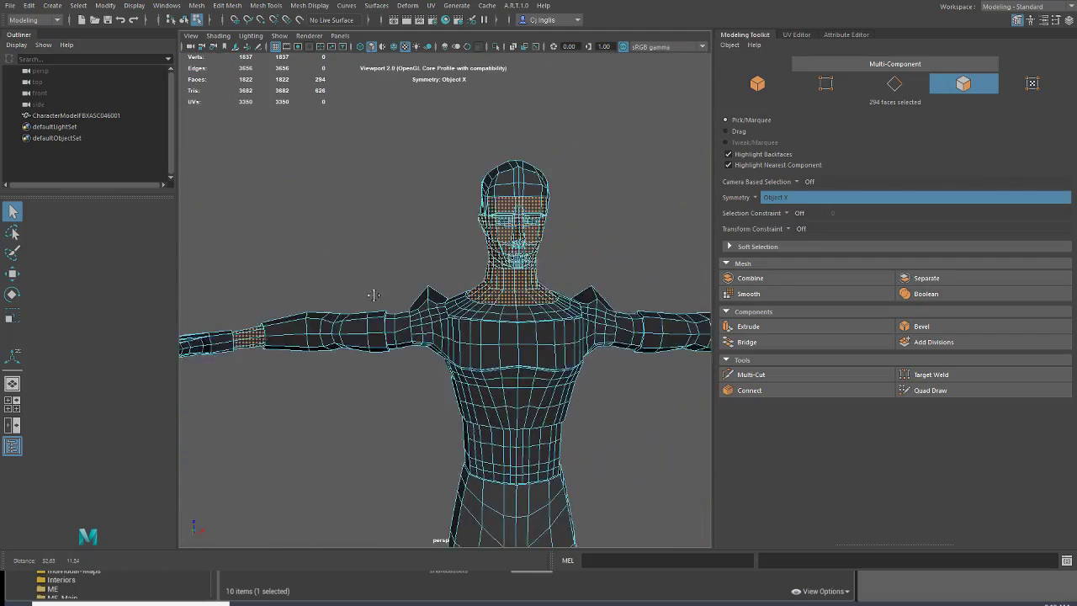
{"action": "scroll", "coordinate": [381, 313], "scroll_direction": "up", "scroll_amount": 2}
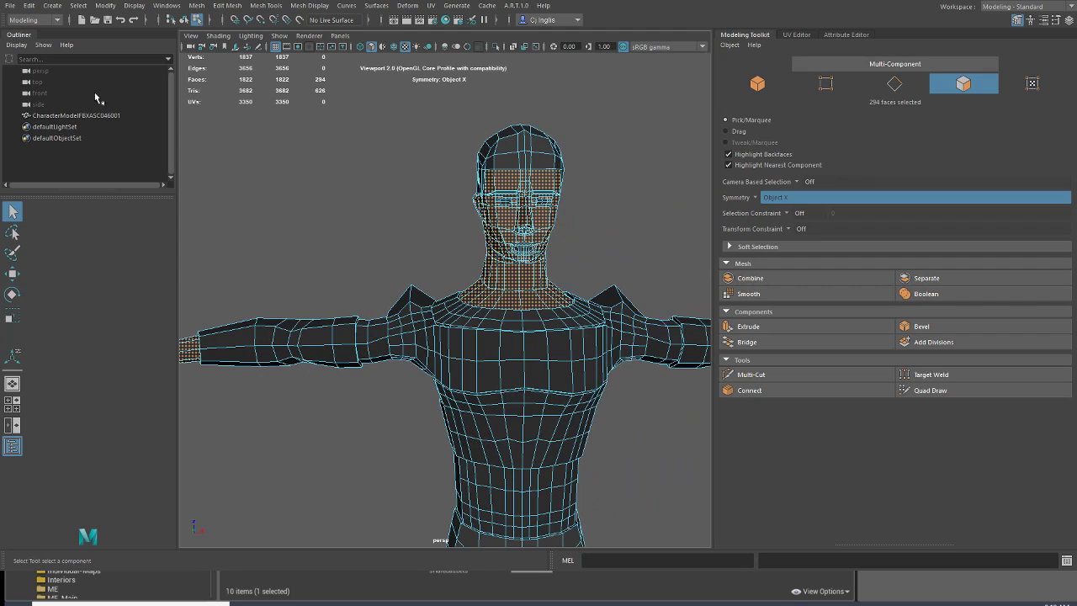
Step: Apply automatic UV mapping to the selected skin faces and show their UVs over the colour palette
{"action": "left_click", "coordinate": [53, 84]}
{"action": "key", "text": "ctrl+z"}
{"action": "middle_click_drag", "start_coordinate": [504, 212], "coordinate": [427, 275], "text": "alt"}
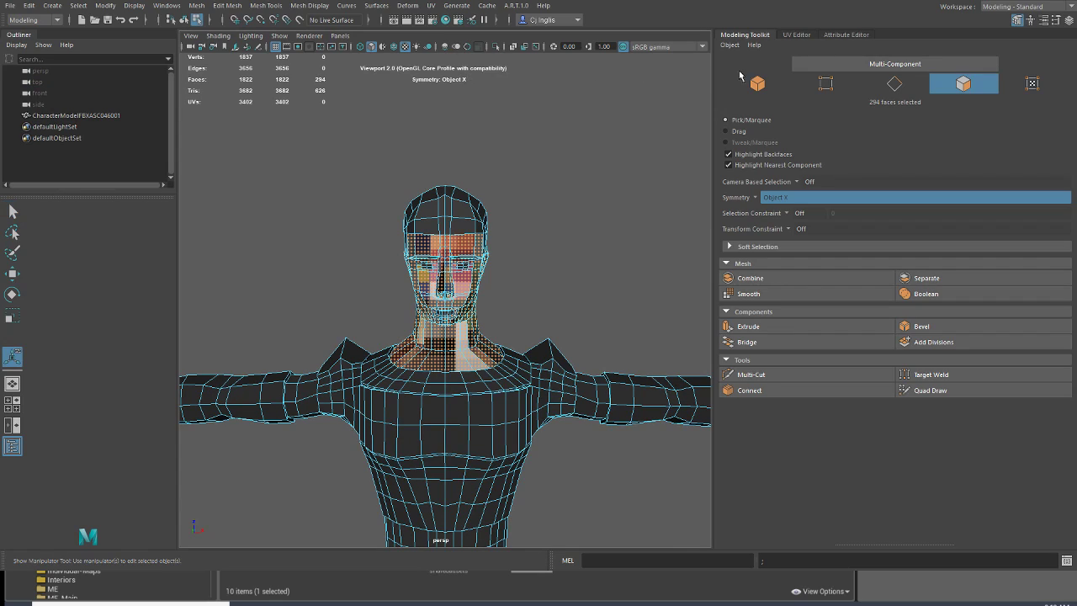
{"action": "left_click", "coordinate": [794, 36]}
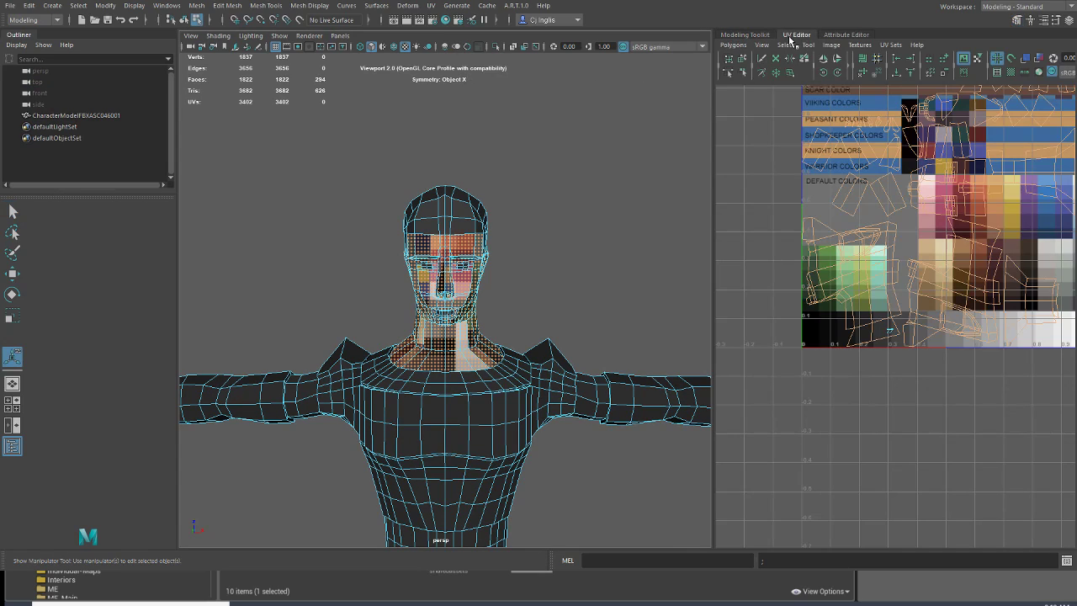
Step: Shrink the skin UVs to a tiny cluster, place them on the lower tan-brown swatch under DEFAULT COLORS, and deselect the faces
{"action": "left_click", "coordinate": [12, 314]}
{"action": "left_click_drag", "start_coordinate": [938, 204], "coordinate": [869, 270]}
{"action": "key", "text": "w"}
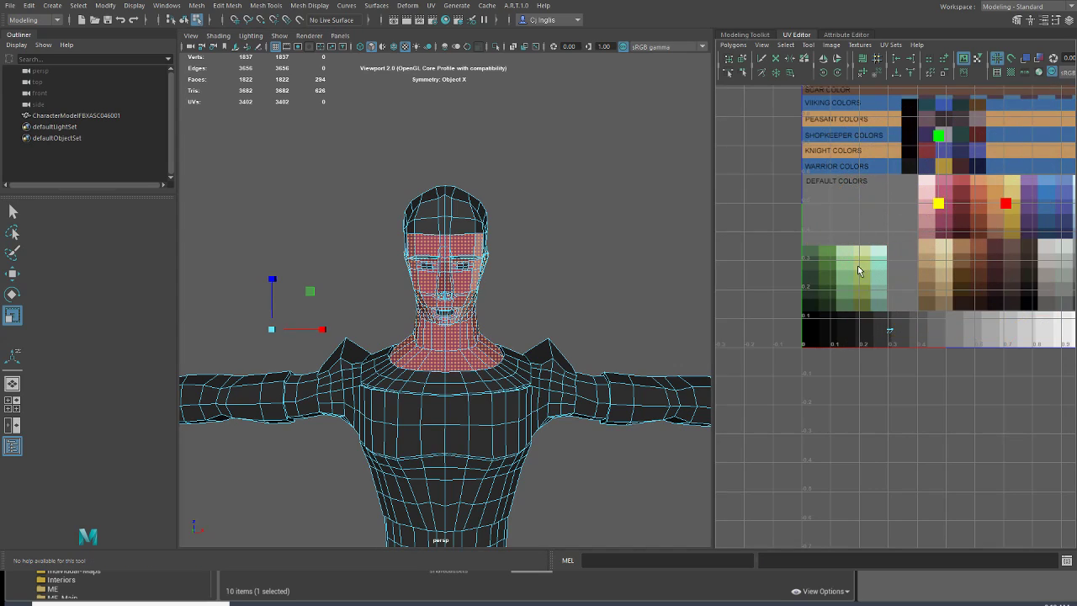
{"action": "left_click_drag", "start_coordinate": [938, 204], "coordinate": [927, 298]}
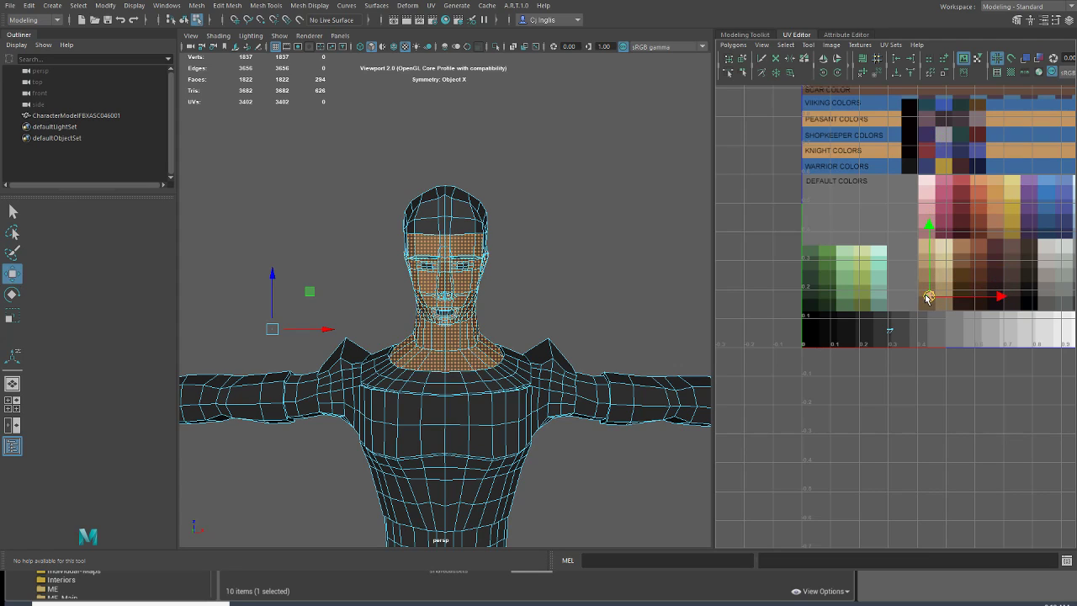
{"action": "left_click", "coordinate": [37, 93]}
Step: Select only the faces inside the mouth opening, using drag selection
{"action": "left_click_drag", "start_coordinate": [379, 223], "coordinate": [402, 217], "text": "alt"}
{"action": "scroll", "coordinate": [428, 247], "scroll_direction": "up", "scroll_amount": 6}
{"action": "mouse_move", "coordinate": [356, 261]}
{"action": "left_mouse_down", "text": "alt"}
{"action": "mouse_move", "coordinate": [421, 242]}
{"action": "mouse_move", "coordinate": [354, 254]}
{"action": "left_mouse_up", "text": "alt"}
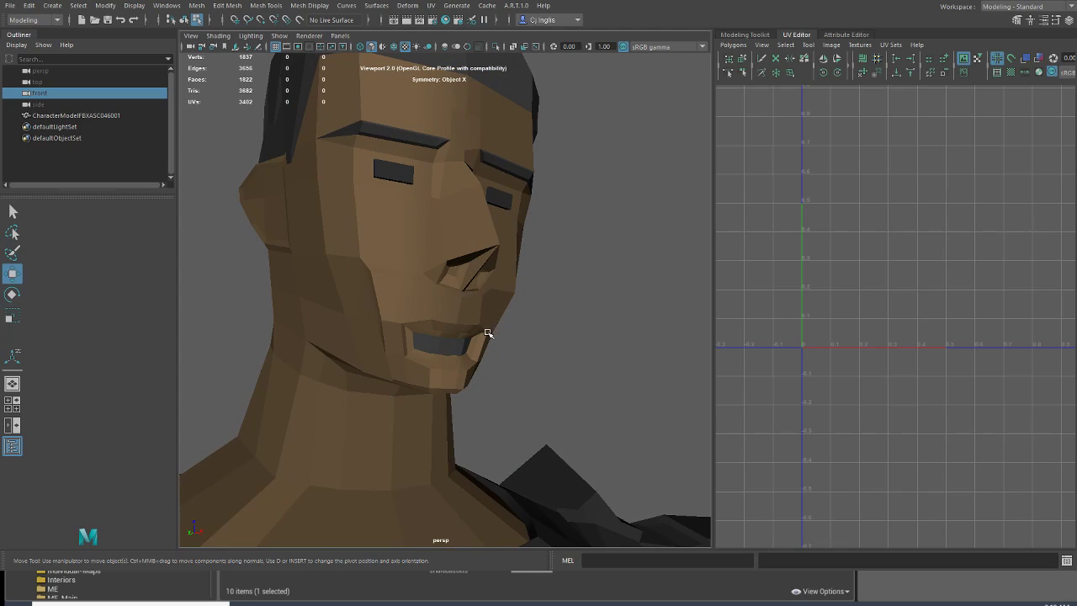
{"action": "left_click", "coordinate": [461, 350]}
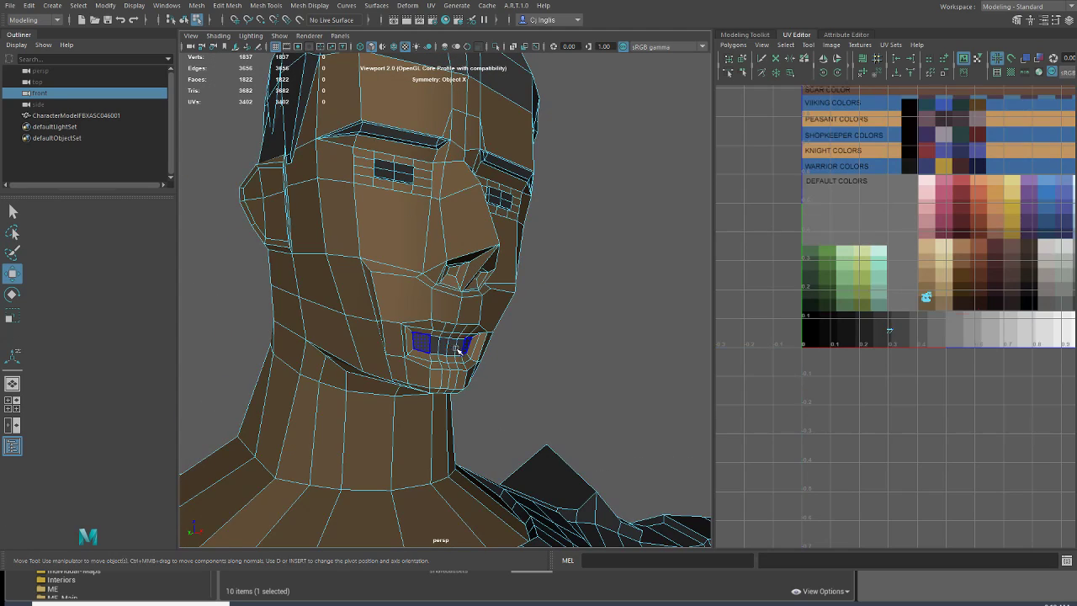
{"action": "left_click", "coordinate": [461, 350]}
{"action": "left_click", "coordinate": [758, 36]}
{"action": "left_click", "coordinate": [741, 142]}
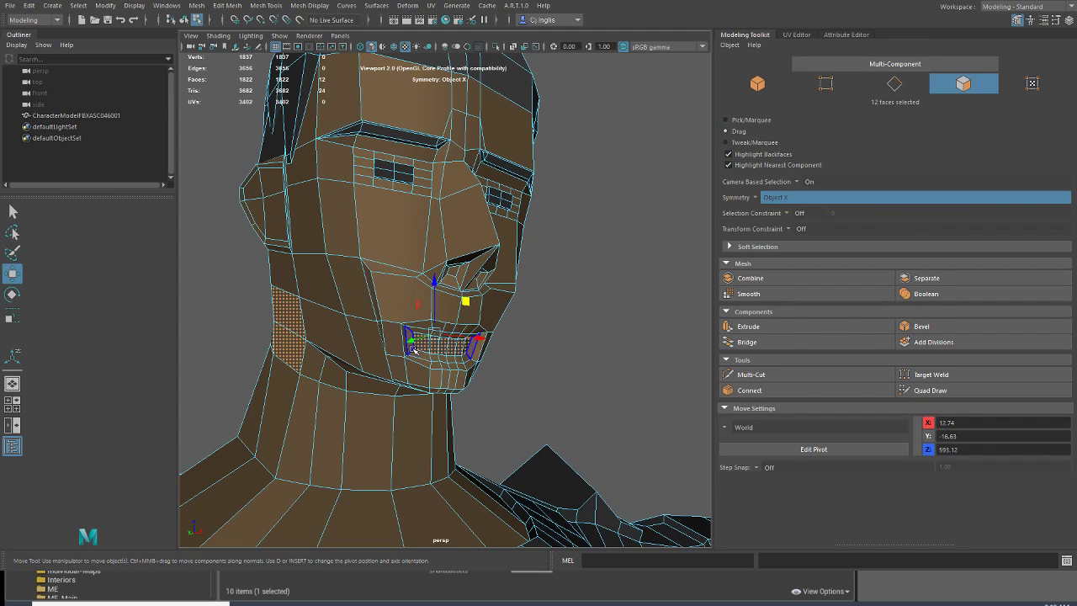
{"action": "left_click_drag", "start_coordinate": [450, 350], "coordinate": [464, 348]}
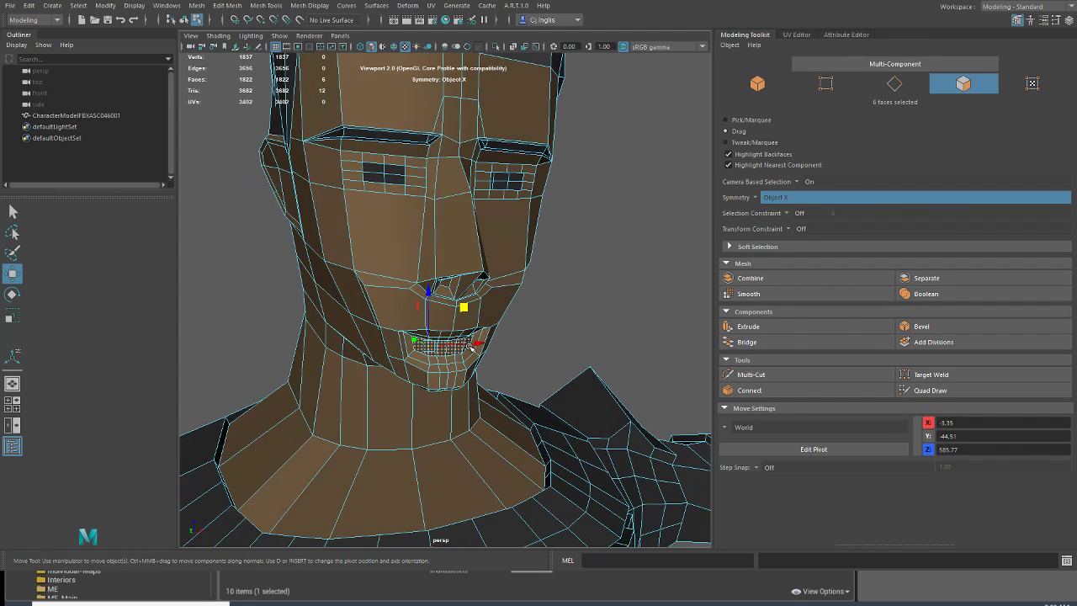
Step: Place the UVs of the mouth faces on a mid-grey swatch in the palette's greyscale row and deselect the faces
{"action": "left_click", "coordinate": [810, 35]}
{"action": "left_click_drag", "start_coordinate": [899, 331], "coordinate": [970, 336]}
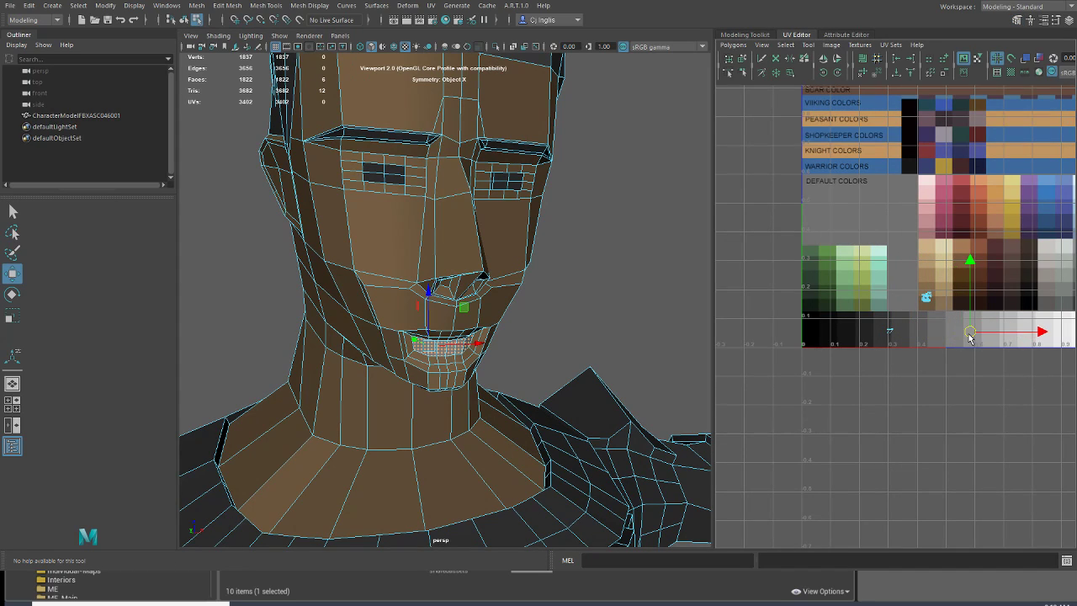
{"action": "left_click", "coordinate": [121, 97]}
{"action": "left_click_drag", "start_coordinate": [391, 181], "coordinate": [361, 239], "text": "alt"}
{"action": "key", "text": "ctrl+z"}
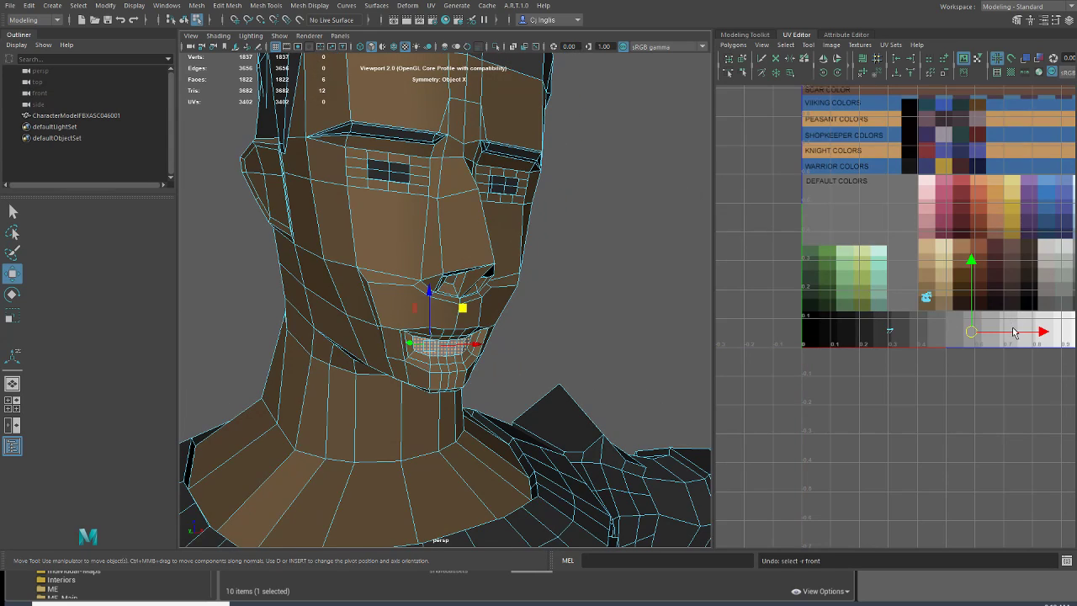
{"action": "left_click_drag", "start_coordinate": [1013, 332], "coordinate": [990, 338]}
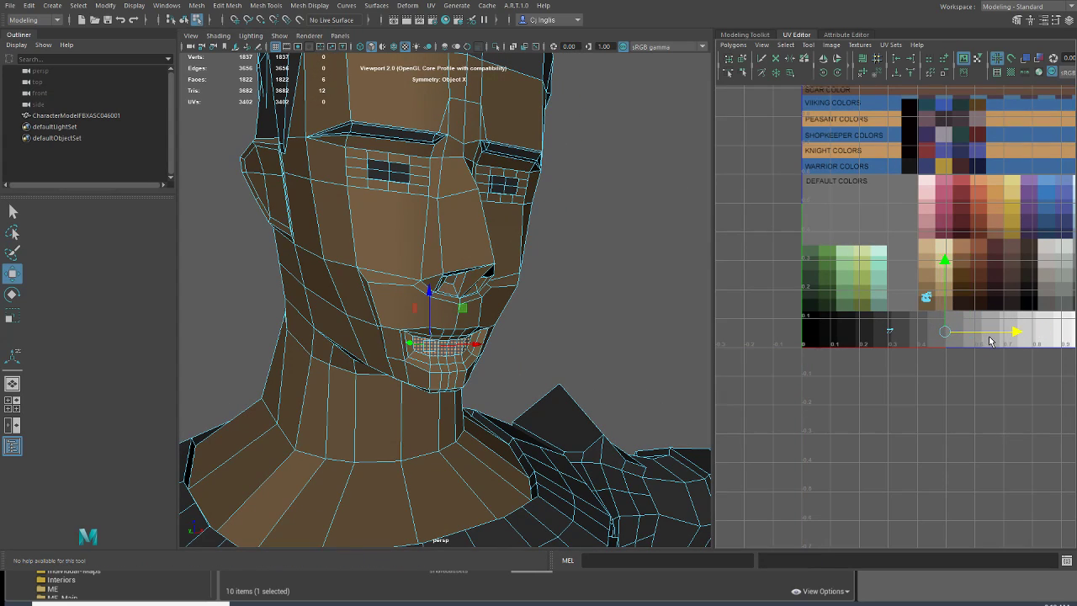
{"action": "left_click", "coordinate": [160, 91]}
Step: Select the front faces of both eyes
{"action": "left_click_drag", "start_coordinate": [189, 105], "coordinate": [451, 265], "text": "alt"}
{"action": "scroll", "coordinate": [454, 270], "scroll_direction": "down", "scroll_amount": 5}
{"action": "middle_click_drag", "start_coordinate": [461, 276], "coordinate": [485, 327], "text": "alt"}
{"action": "scroll", "coordinate": [486, 326], "scroll_direction": "up", "scroll_amount": 5}
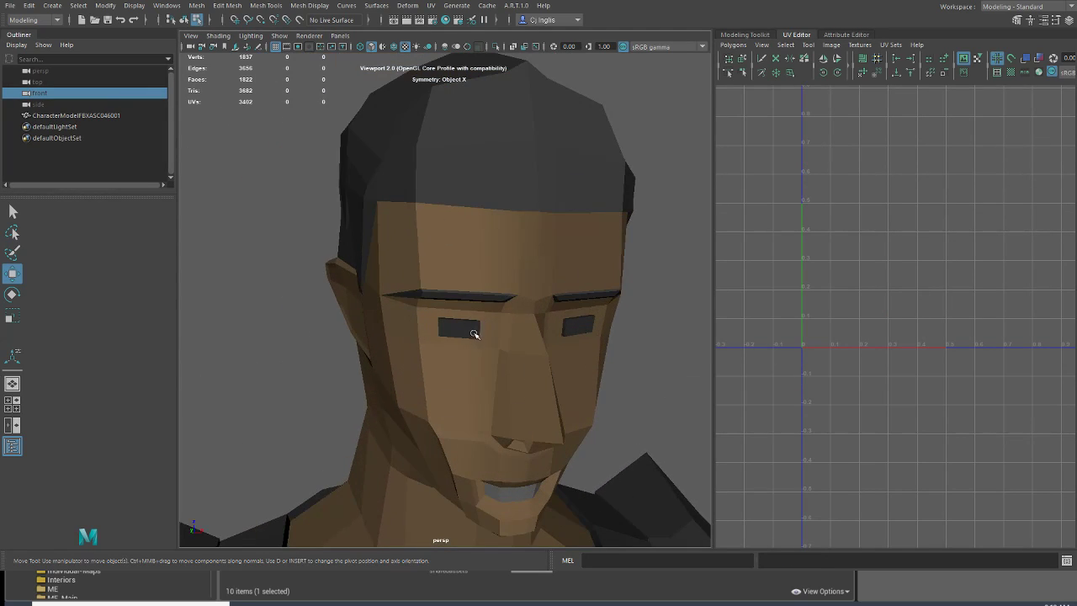
{"action": "left_click_drag", "start_coordinate": [476, 334], "coordinate": [456, 319], "text": "alt"}
{"action": "scroll", "coordinate": [474, 335], "scroll_direction": "up", "scroll_amount": 5}
{"action": "scroll", "coordinate": [480, 329], "scroll_direction": "down", "scroll_amount": 5}
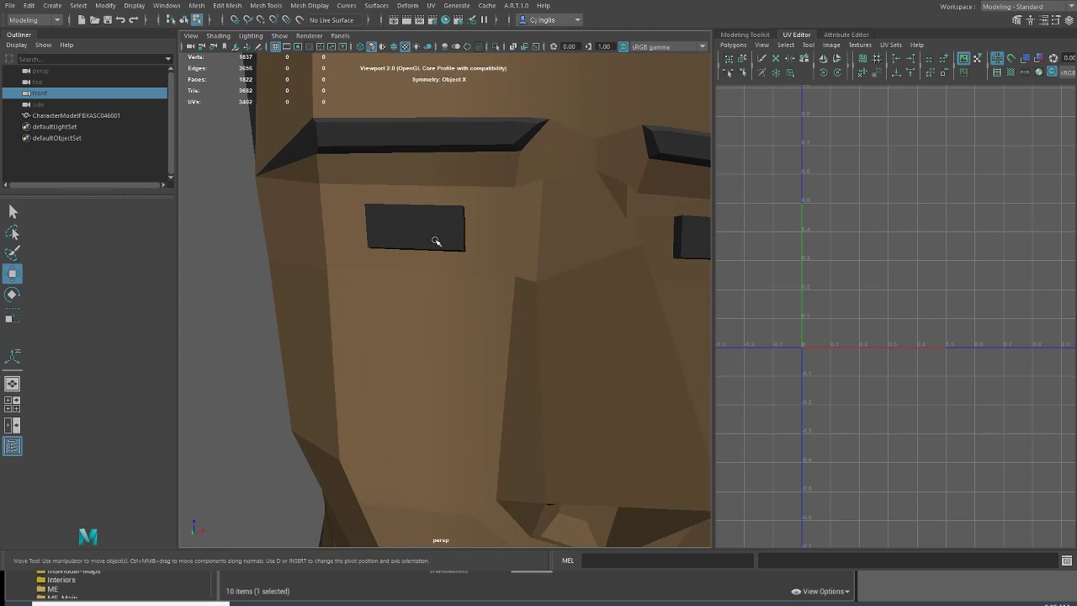
{"action": "left_click", "coordinate": [431, 242]}
{"action": "left_click", "coordinate": [449, 240], "text": "shift"}
Step: Add the narrow side faces around both eyes to the selection with the Select tool
{"action": "left_click_drag", "start_coordinate": [448, 240], "coordinate": [459, 214], "text": "alt"}
{"action": "left_click", "coordinate": [472, 231], "text": "shift"}
{"action": "left_click", "coordinate": [470, 253], "text": "shift"}
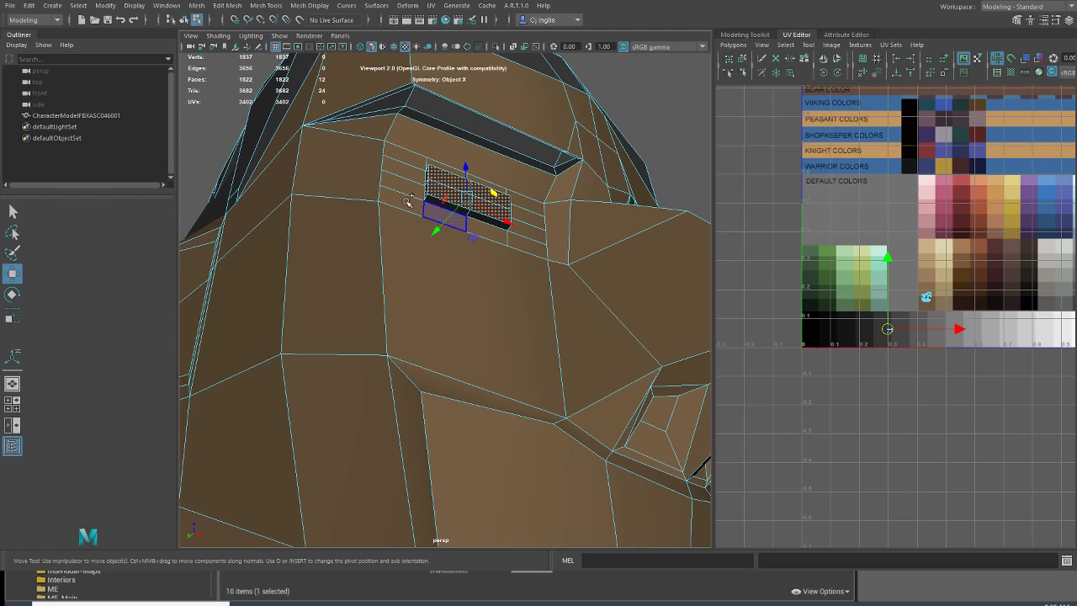
{"action": "left_click", "coordinate": [14, 212]}
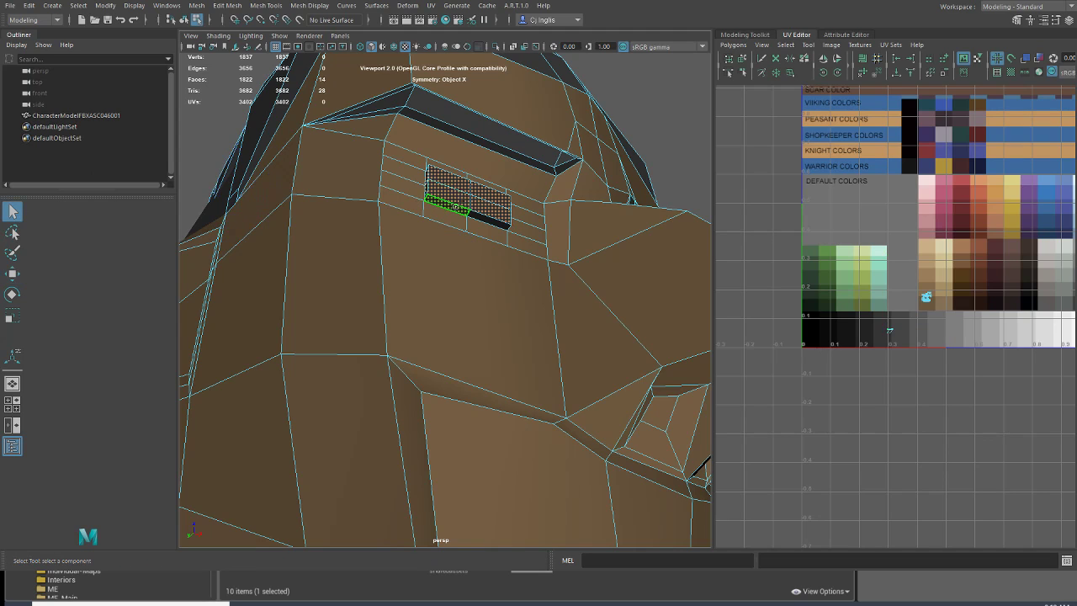
{"action": "left_click_drag", "start_coordinate": [480, 215], "coordinate": [412, 246], "text": "alt"}
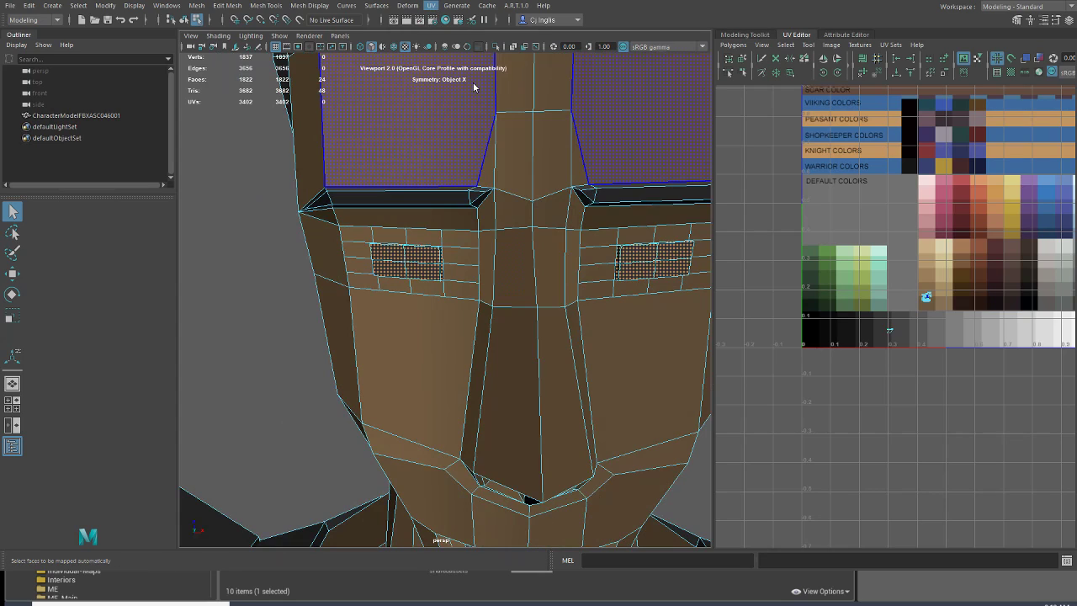
Step: Map the eye faces automatically, shrink their UVs, place them on the black swatch beside WARRIOR COLORS, and deselect the faces
{"action": "left_click", "coordinate": [473, 82]}
{"action": "left_click", "coordinate": [11, 316]}
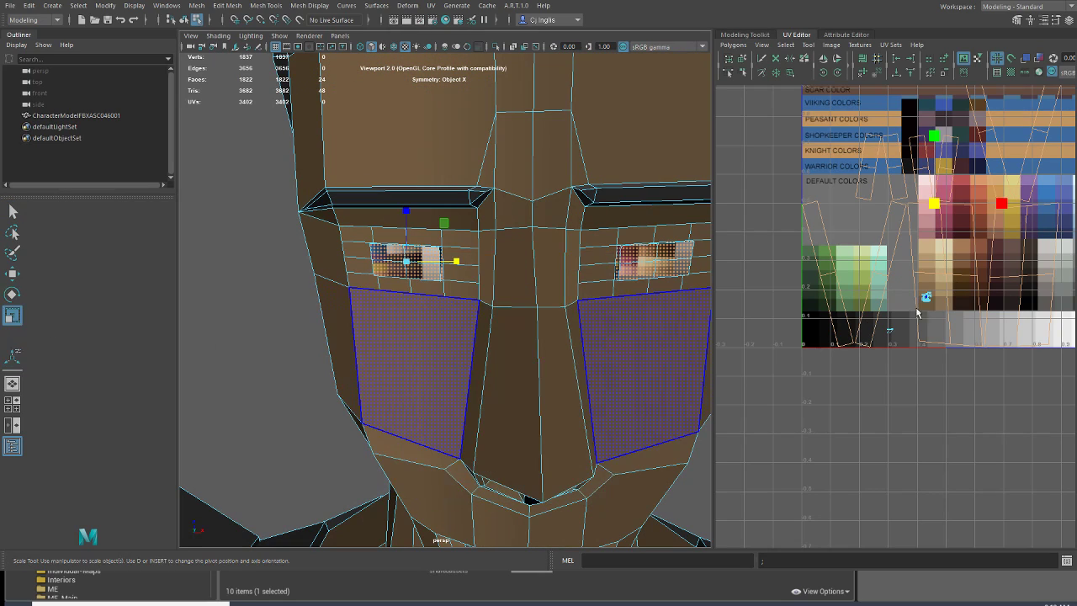
{"action": "left_click_drag", "start_coordinate": [935, 204], "coordinate": [884, 270]}
{"action": "left_click", "coordinate": [13, 272]}
{"action": "left_click_drag", "start_coordinate": [929, 205], "coordinate": [905, 171]}
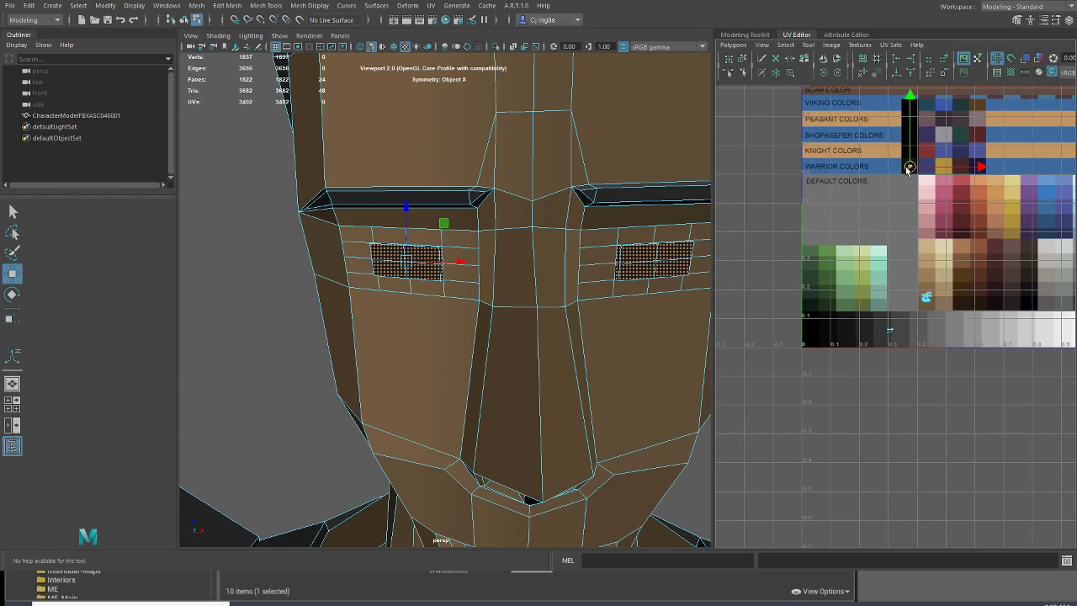
{"action": "left_click", "coordinate": [122, 93]}
Step: Select all faces of both eyebrows, including their inner and outer ends
{"action": "scroll", "coordinate": [295, 178], "scroll_direction": "down", "scroll_amount": 5}
{"action": "left_click_drag", "start_coordinate": [383, 252], "coordinate": [374, 274], "text": "alt"}
{"action": "scroll", "coordinate": [421, 281], "scroll_direction": "down", "scroll_amount": 3}
{"action": "scroll", "coordinate": [518, 332], "scroll_direction": "down", "scroll_amount": 3}
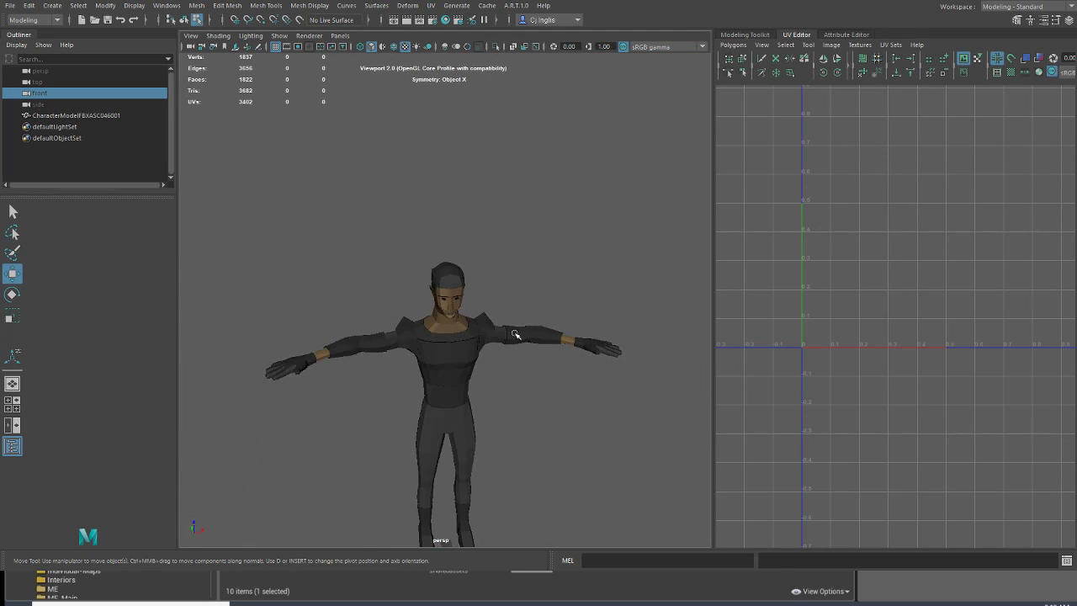
{"action": "scroll", "coordinate": [496, 347], "scroll_direction": "up", "scroll_amount": 6}
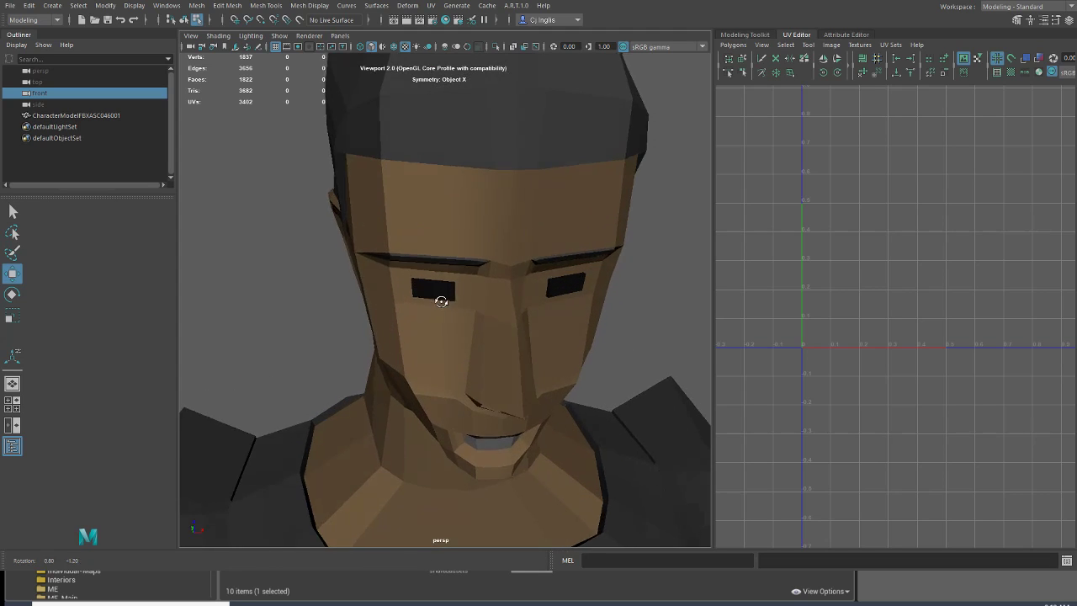
{"action": "scroll", "coordinate": [440, 283], "scroll_direction": "up", "scroll_amount": 2}
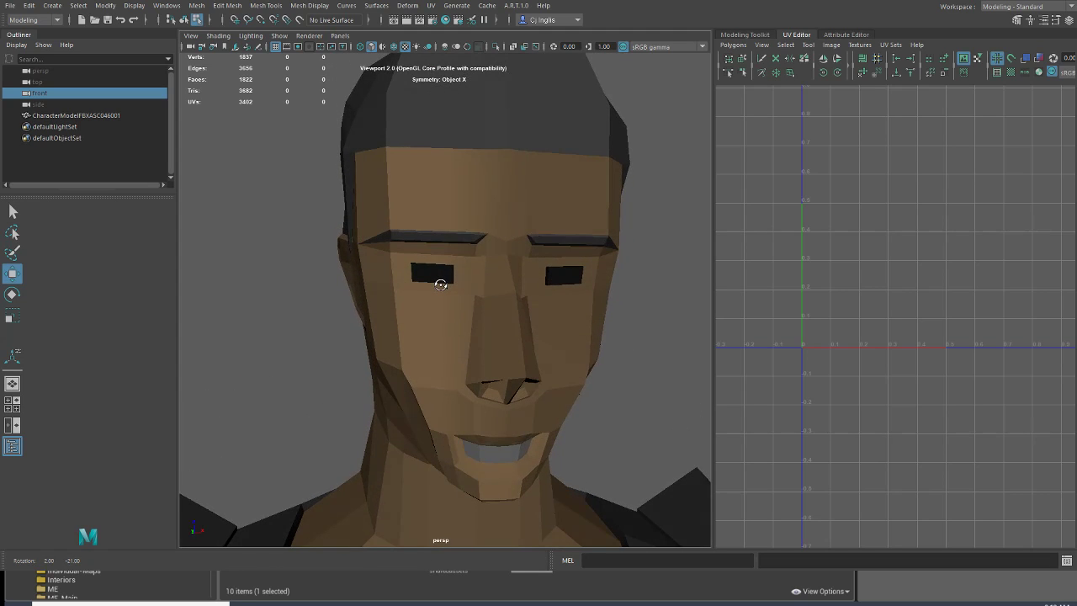
{"action": "left_click", "coordinate": [745, 36]}
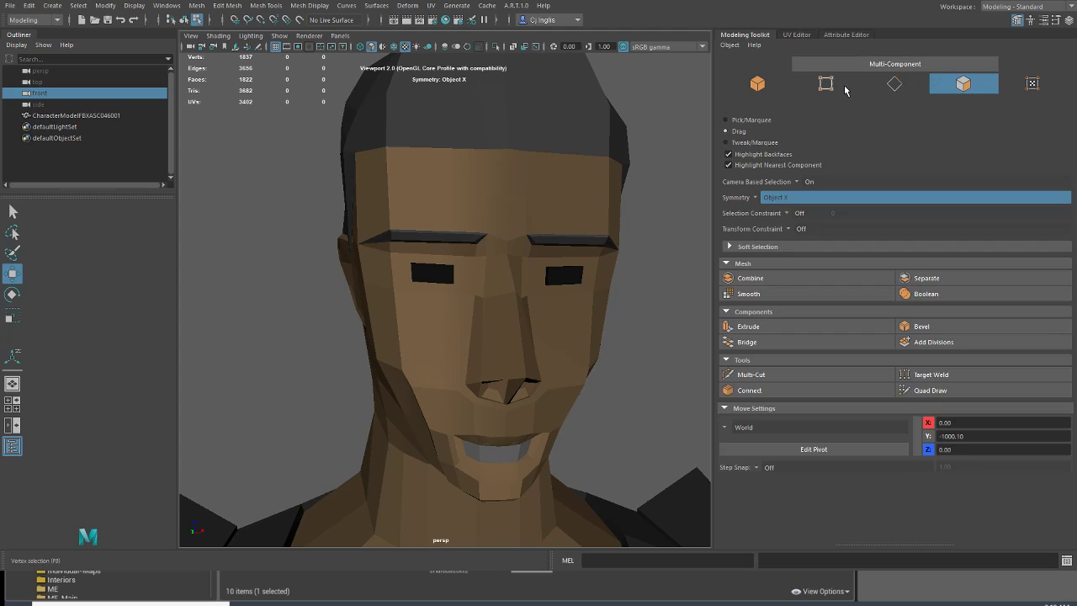
{"action": "mouse_move", "coordinate": [391, 185]}
{"action": "left_mouse_down", "text": "alt"}
{"action": "mouse_move", "coordinate": [409, 190]}
{"action": "mouse_move", "coordinate": [404, 172]}
{"action": "left_mouse_up", "text": "alt"}
{"action": "left_click", "coordinate": [477, 215]}
{"action": "scroll", "coordinate": [456, 224], "scroll_direction": "up", "scroll_amount": 3}
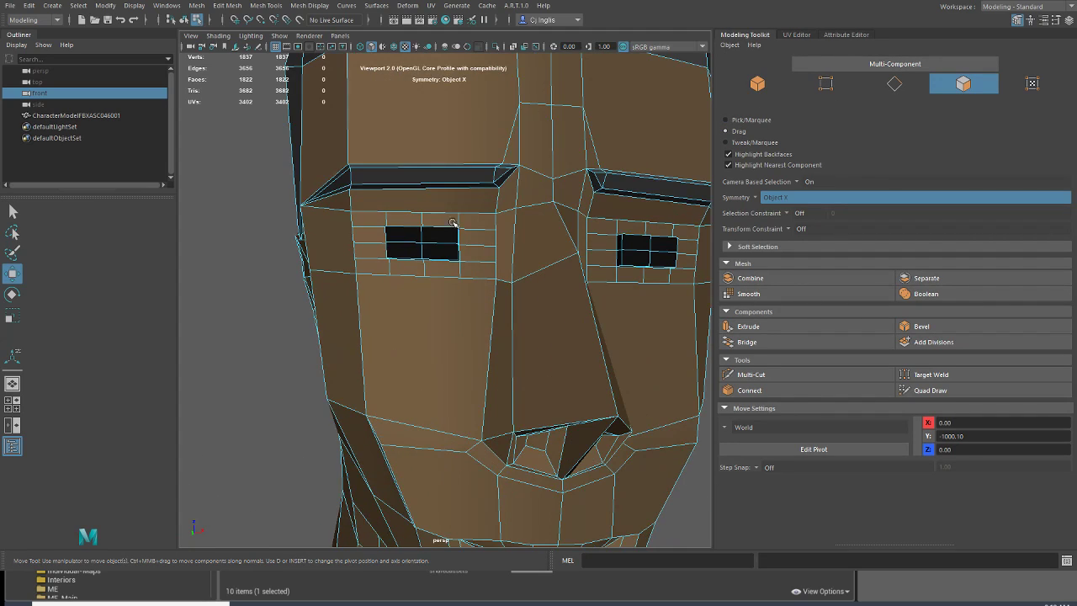
{"action": "left_click", "coordinate": [460, 166]}
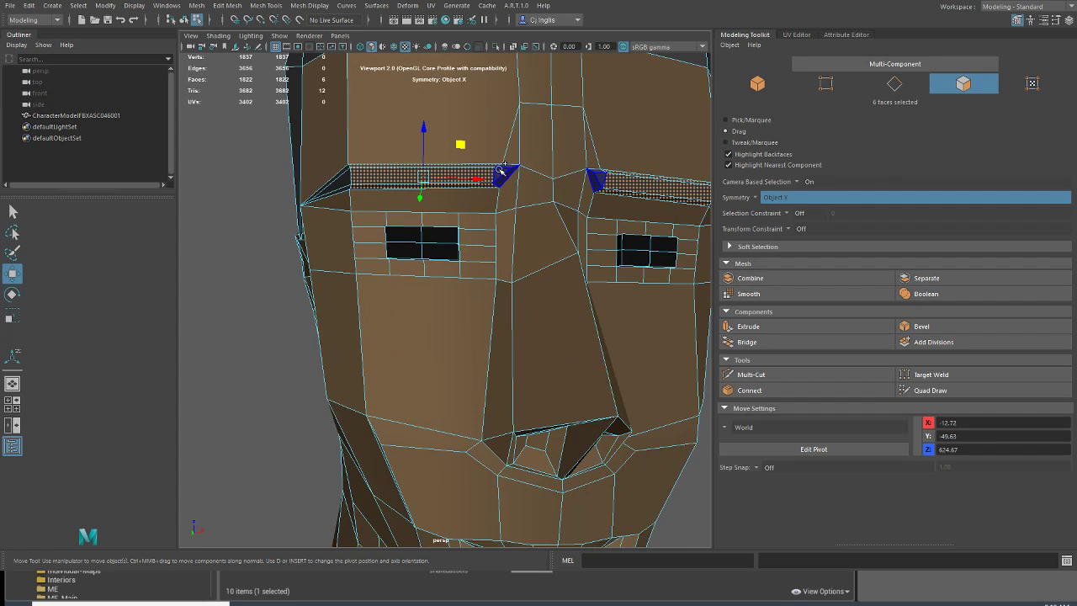
{"action": "left_click", "coordinate": [503, 168], "text": "shift"}
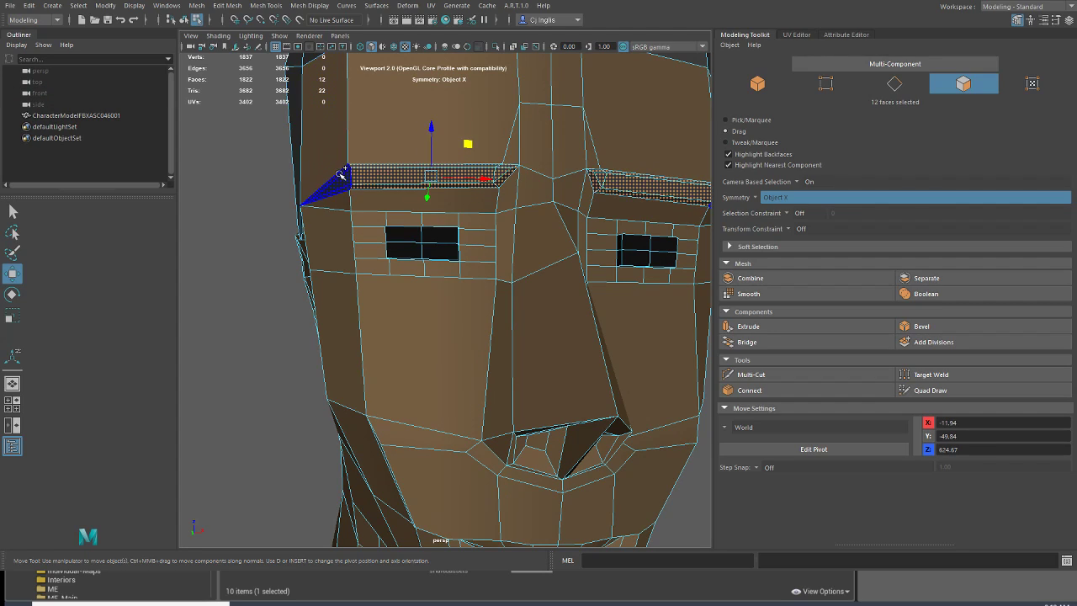
{"action": "left_click", "coordinate": [339, 176], "text": "shift"}
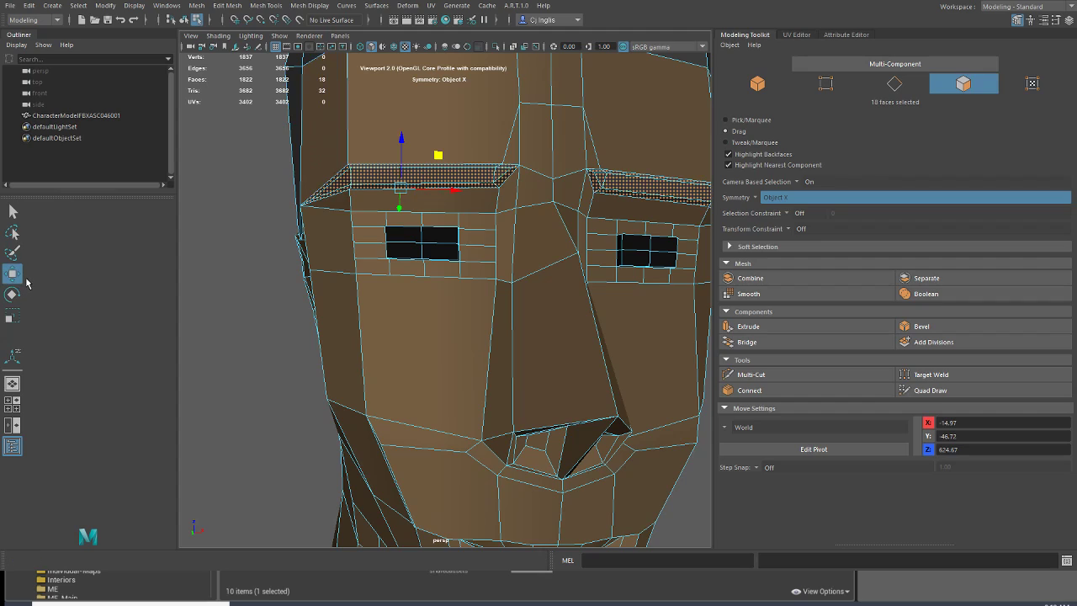
Step: Rotate the selected eyebrow faces so both brows slant down toward the nose, and deselect them
{"action": "left_click", "coordinate": [11, 292]}
{"action": "left_click_drag", "start_coordinate": [459, 179], "coordinate": [463, 189]}
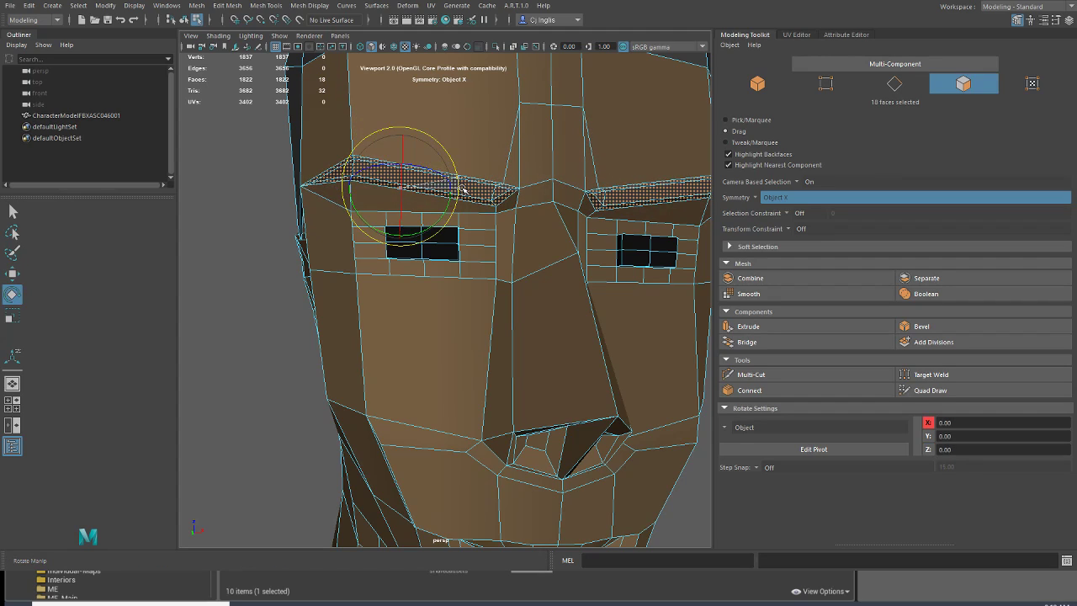
{"action": "left_click", "coordinate": [69, 102]}
{"action": "scroll", "coordinate": [354, 255], "scroll_direction": "down", "scroll_amount": 6}
{"action": "mouse_move", "coordinate": [354, 255]}
{"action": "left_mouse_down", "text": "alt"}
{"action": "mouse_move", "coordinate": [361, 275]}
{"action": "mouse_move", "coordinate": [392, 274]}
{"action": "mouse_move", "coordinate": [350, 258]}
{"action": "left_mouse_up", "text": "alt"}
{"action": "scroll", "coordinate": [467, 361], "scroll_direction": "up", "scroll_amount": 5}
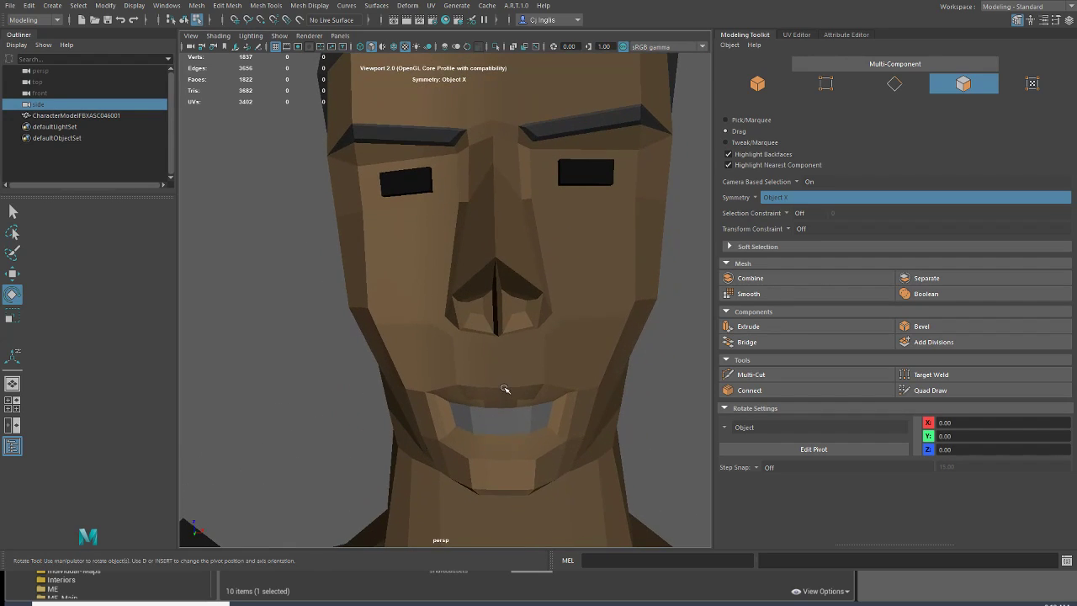
Step: Select only the row of lower lip faces across the mouth, leaving out the chin faces
{"action": "left_click_drag", "start_coordinate": [504, 389], "coordinate": [502, 382], "text": "alt"}
{"action": "key", "text": "ctrl+z"}
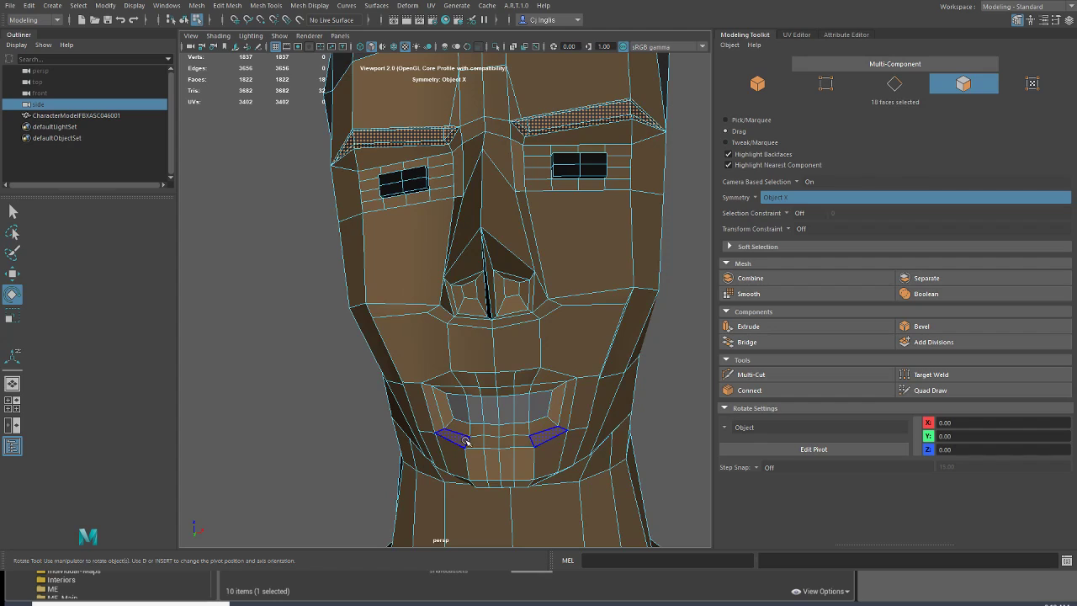
{"action": "left_click", "coordinate": [509, 448]}
{"action": "key", "text": "q"}
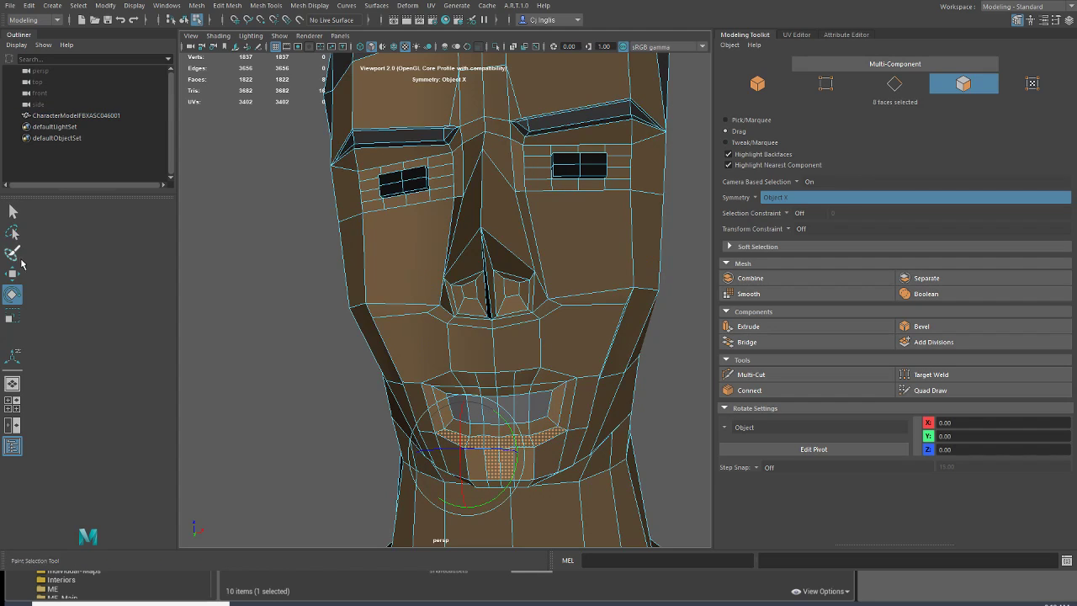
{"action": "left_click_drag", "start_coordinate": [502, 467], "coordinate": [604, 395], "text": "alt"}
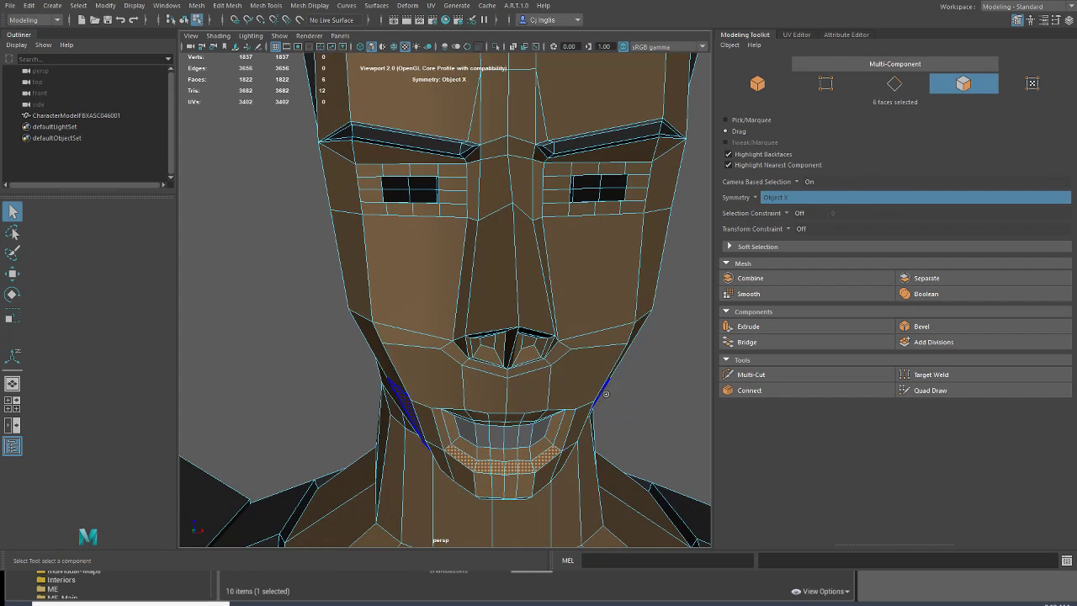
Step: Move the lower lip faces up to narrow the mouth opening, and deselect them
{"action": "left_click", "coordinate": [18, 277]}
{"action": "left_click_drag", "start_coordinate": [535, 433], "coordinate": [535, 417]}
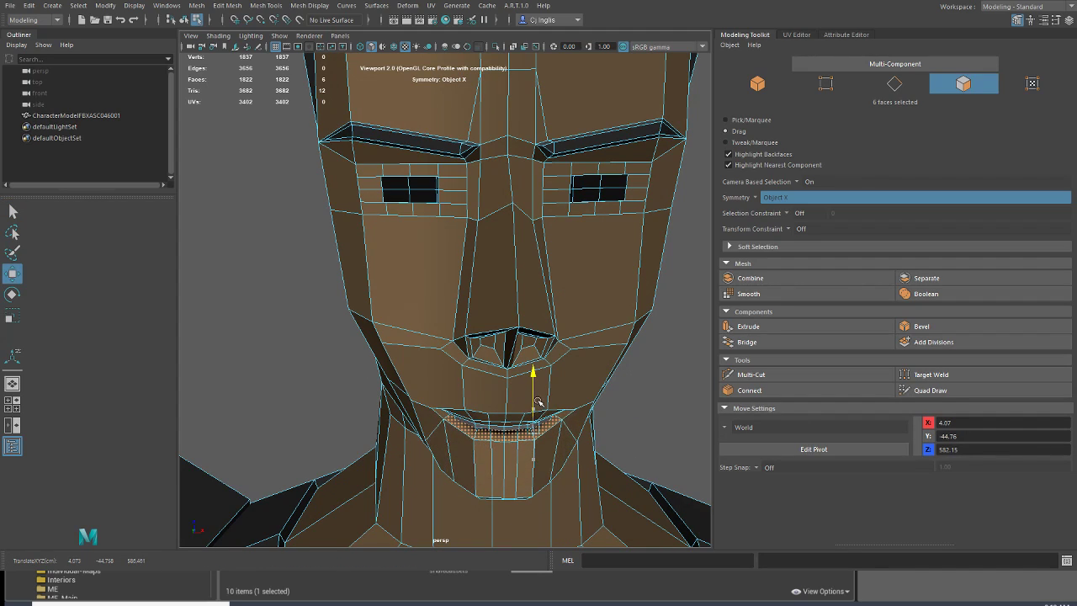
{"action": "left_click", "coordinate": [36, 82]}
{"action": "scroll", "coordinate": [298, 226], "scroll_direction": "down", "scroll_amount": 7}
{"action": "left_click_drag", "start_coordinate": [407, 296], "coordinate": [343, 305], "text": "alt"}
{"action": "scroll", "coordinate": [484, 390], "scroll_direction": "up", "scroll_amount": 6}
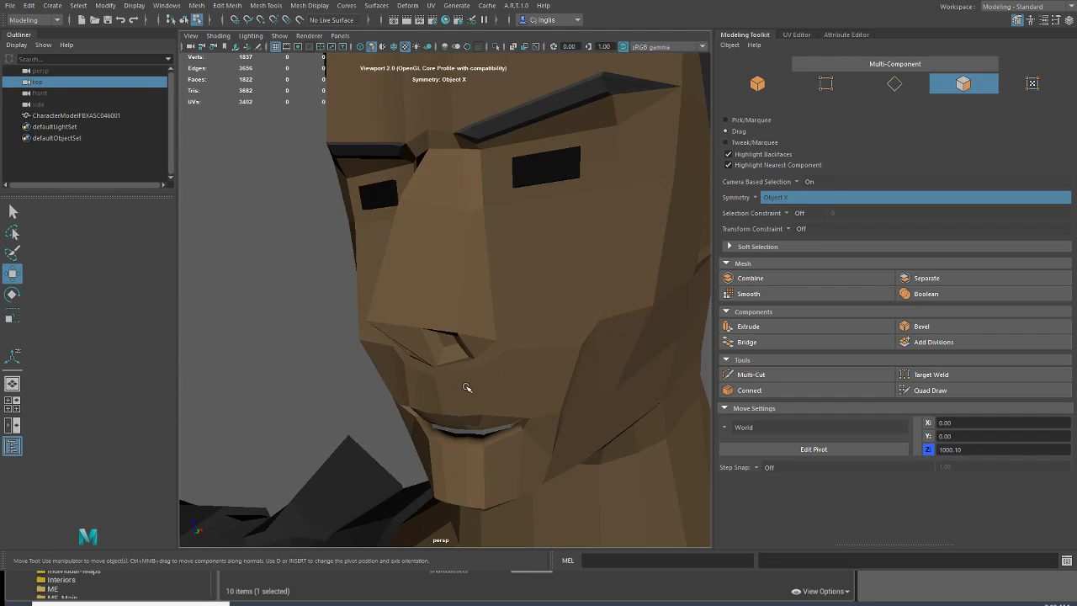
{"action": "left_click_drag", "start_coordinate": [473, 389], "coordinate": [514, 371], "text": "alt"}
Step: Select the upper lip faces, move them slightly down toward the lower lip, and deselect them
{"action": "key", "text": "ctrl+z"}
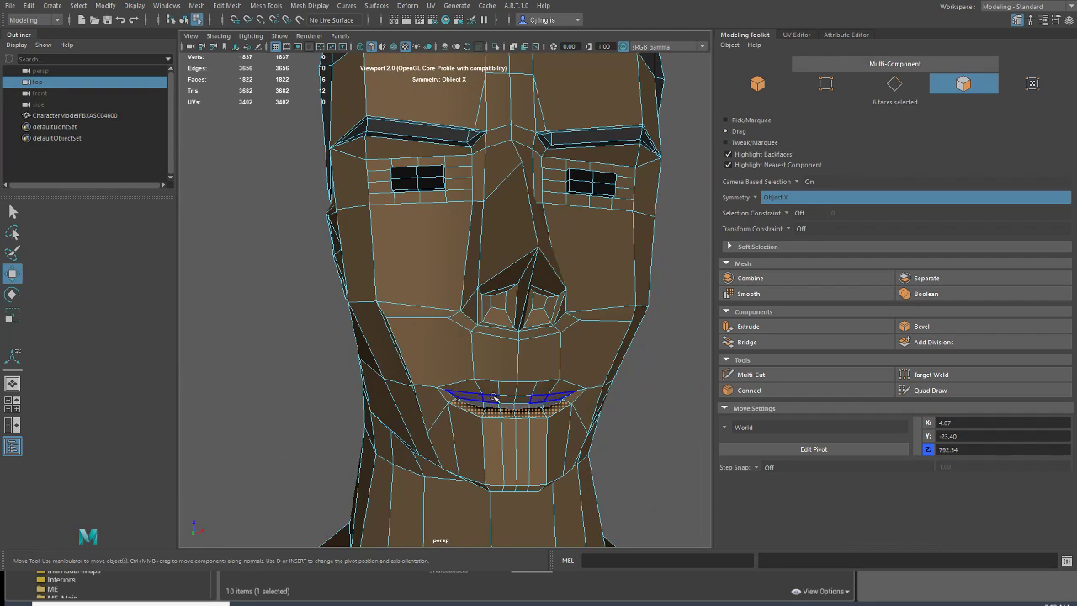
{"action": "key", "text": "ctrl+z"}
{"action": "left_click_drag", "start_coordinate": [484, 369], "coordinate": [481, 372]}
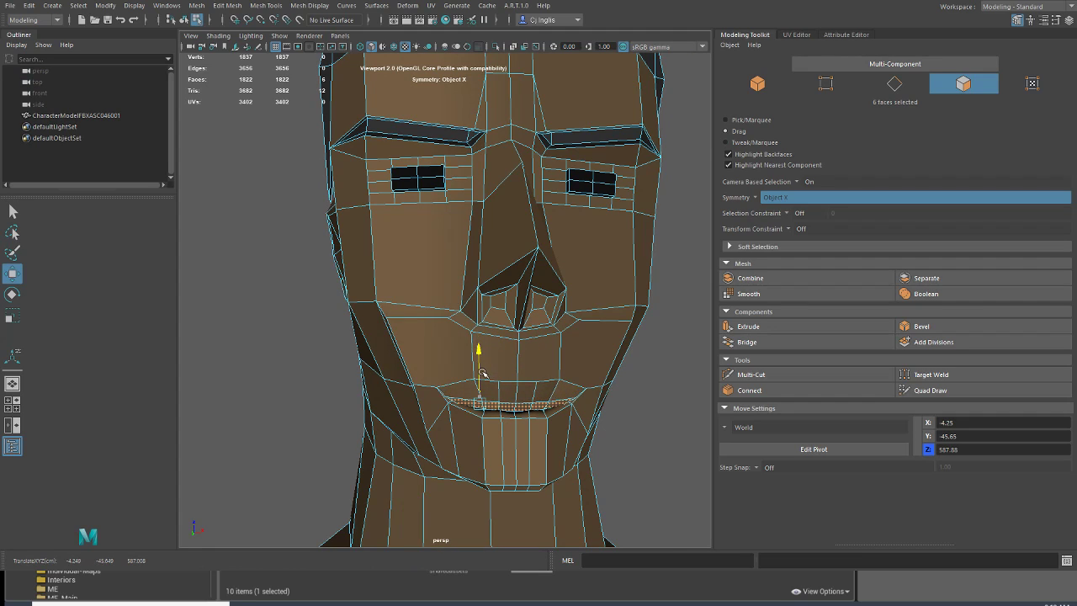
{"action": "left_click", "coordinate": [50, 82]}
Step: Examine the reshaped face and the whole character from several angles and distances
{"action": "scroll", "coordinate": [310, 236], "scroll_direction": "down", "scroll_amount": 5}
{"action": "left_click_drag", "start_coordinate": [312, 237], "coordinate": [385, 352], "text": "alt"}
{"action": "key", "text": "ctrl+z"}
{"action": "left_click", "coordinate": [43, 81]}
{"action": "scroll", "coordinate": [413, 306], "scroll_direction": "down", "scroll_amount": 5}
{"action": "scroll", "coordinate": [385, 351], "scroll_direction": "down", "scroll_amount": 6}
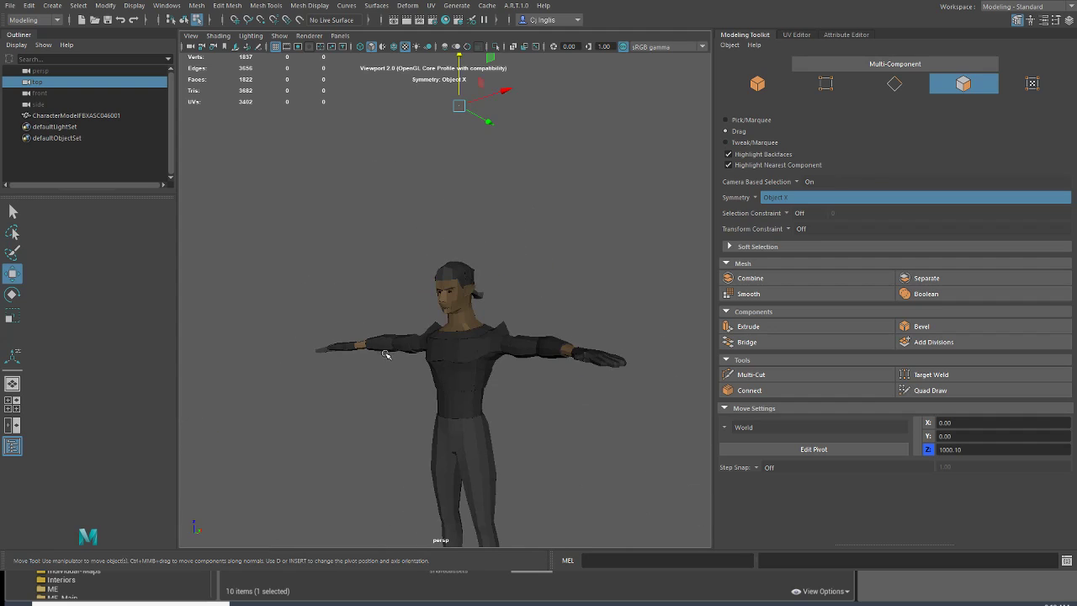
{"action": "scroll", "coordinate": [374, 364], "scroll_direction": "up", "scroll_amount": 5}
{"action": "left_click_drag", "start_coordinate": [312, 339], "coordinate": [393, 354], "text": "alt"}
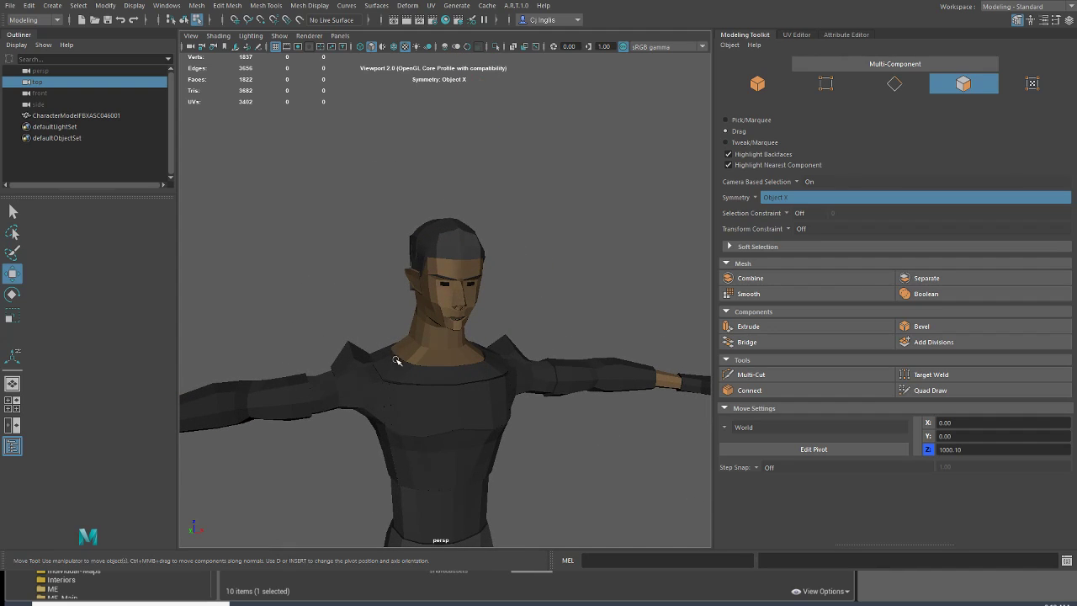
{"action": "left_click_drag", "start_coordinate": [415, 398], "coordinate": [435, 369], "text": "alt"}
{"action": "left_click_drag", "start_coordinate": [467, 454], "coordinate": [457, 329], "text": "alt"}
{"action": "middle_click_drag", "start_coordinate": [457, 329], "coordinate": [446, 275], "text": "alt"}
{"action": "double_click", "coordinate": [435, 368]}
{"action": "left_click", "coordinate": [52, 107]}
{"action": "scroll", "coordinate": [462, 450], "scroll_direction": "down", "scroll_amount": 5}
{"action": "left_click_drag", "start_coordinate": [464, 442], "coordinate": [449, 419], "text": "alt"}
{"action": "scroll", "coordinate": [449, 421], "scroll_direction": "up", "scroll_amount": 8}
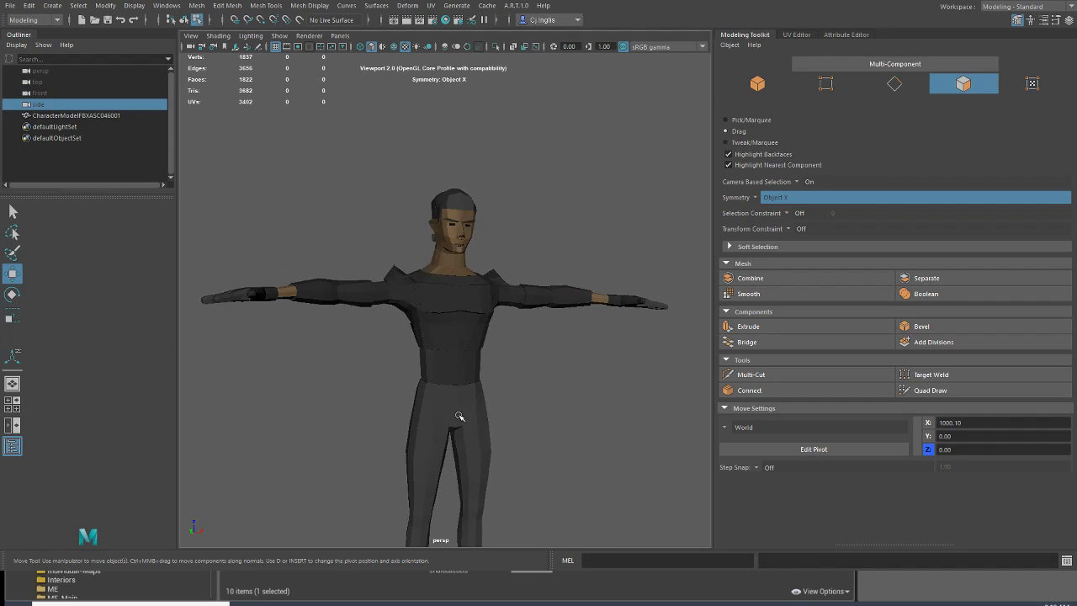
Step: Switch to Pick/Marquee selection and select the faces all around the waist between shirt and trousers
{"action": "right_click_drag", "start_coordinate": [475, 363], "coordinate": [471, 333], "text": "alt"}
{"action": "left_click_drag", "start_coordinate": [471, 334], "coordinate": [445, 337], "text": "alt"}
{"action": "left_click_drag", "start_coordinate": [492, 311], "coordinate": [548, 300]}
{"action": "left_click", "coordinate": [751, 119]}
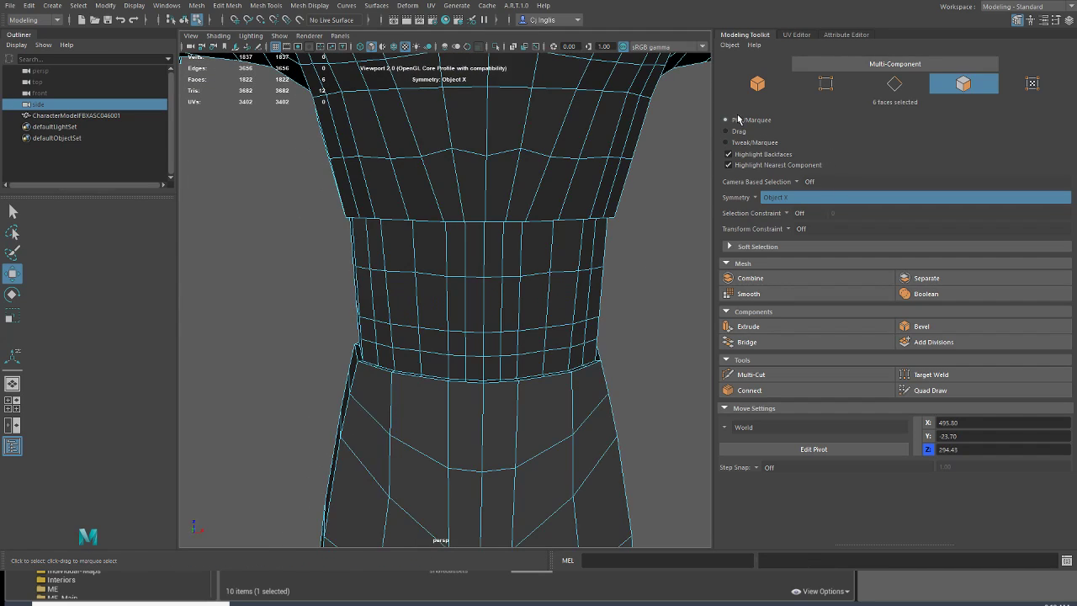
{"action": "left_click_drag", "start_coordinate": [612, 348], "coordinate": [496, 262]}
{"action": "left_click_drag", "start_coordinate": [609, 289], "coordinate": [620, 314], "text": "alt"}
{"action": "left_click_drag", "start_coordinate": [628, 361], "coordinate": [577, 265], "text": "shift"}
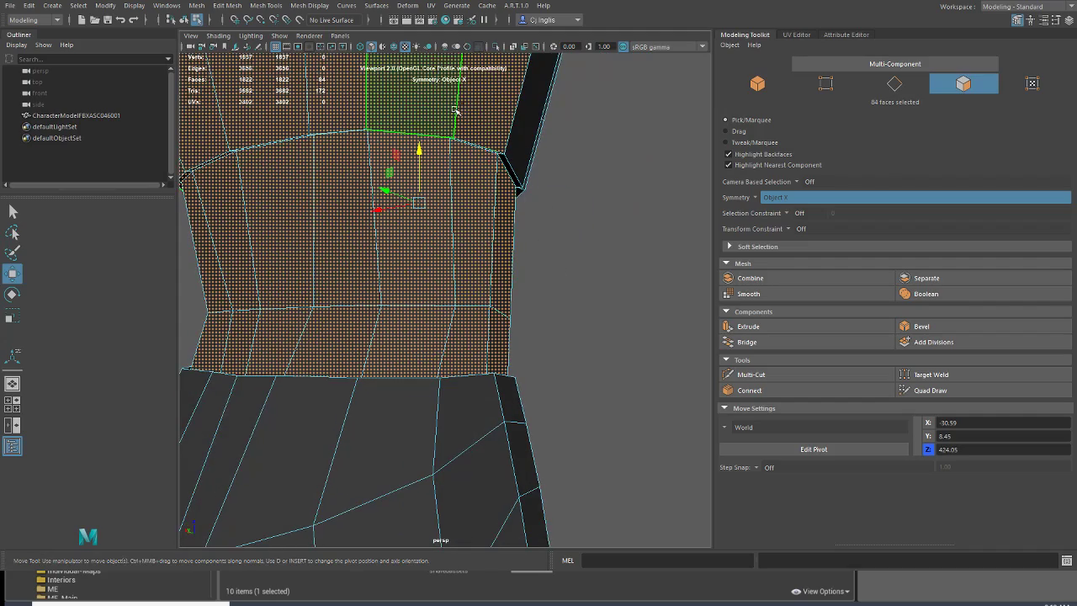
Step: Remove the large shirt faces on the back above the waist from the selection
{"action": "left_click", "coordinate": [454, 109], "text": "ctrl"}
{"action": "left_click", "coordinate": [479, 115], "text": "ctrl"}
{"action": "left_click", "coordinate": [302, 129], "text": "ctrl"}
{"action": "left_click", "coordinate": [319, 111], "text": "ctrl"}
{"action": "left_click_drag", "start_coordinate": [333, 135], "coordinate": [353, 108], "text": "alt"}
{"action": "middle_click_drag", "start_coordinate": [354, 109], "coordinate": [476, 264], "text": "alt"}
{"action": "left_click_drag", "start_coordinate": [478, 263], "coordinate": [463, 240], "text": "alt"}
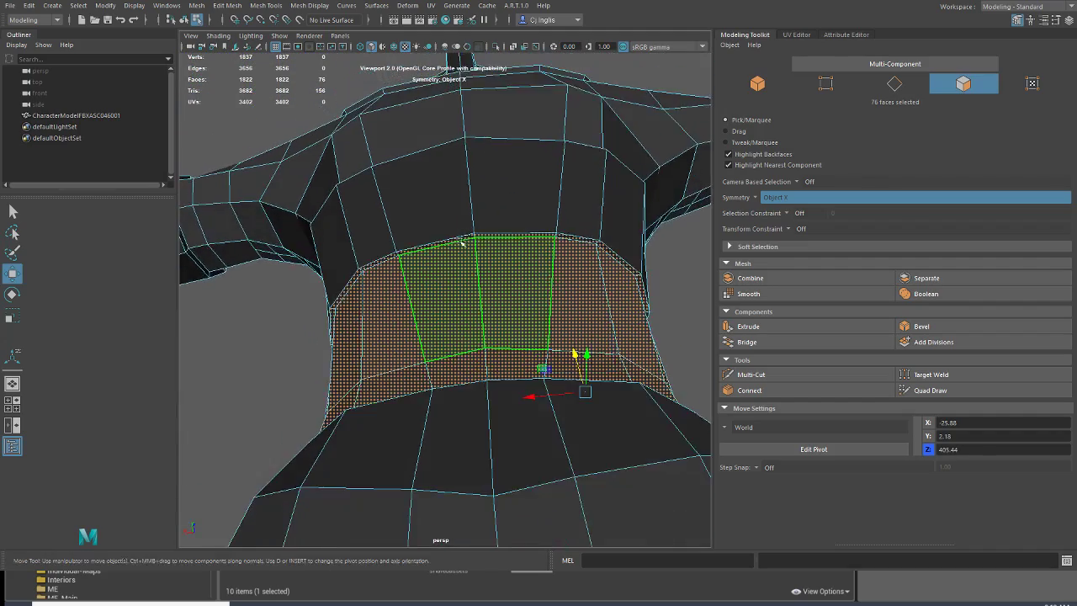
Step: Remove the narrow shirt-hem faces along the upper edge of the waist from the selection
{"action": "left_click", "coordinate": [455, 241], "text": "ctrl"}
{"action": "left_click", "coordinate": [384, 259], "text": "shift"}
{"action": "left_click", "coordinate": [343, 281], "text": "shift"}
{"action": "left_click", "coordinate": [343, 266], "text": "shift"}
{"action": "left_click", "coordinate": [352, 282], "text": "shift"}
{"action": "left_click_drag", "start_coordinate": [352, 282], "coordinate": [438, 268], "text": "alt"}
{"action": "left_click", "coordinate": [372, 227], "text": "shift"}
{"action": "left_click_drag", "start_coordinate": [272, 239], "coordinate": [457, 304], "text": "alt"}
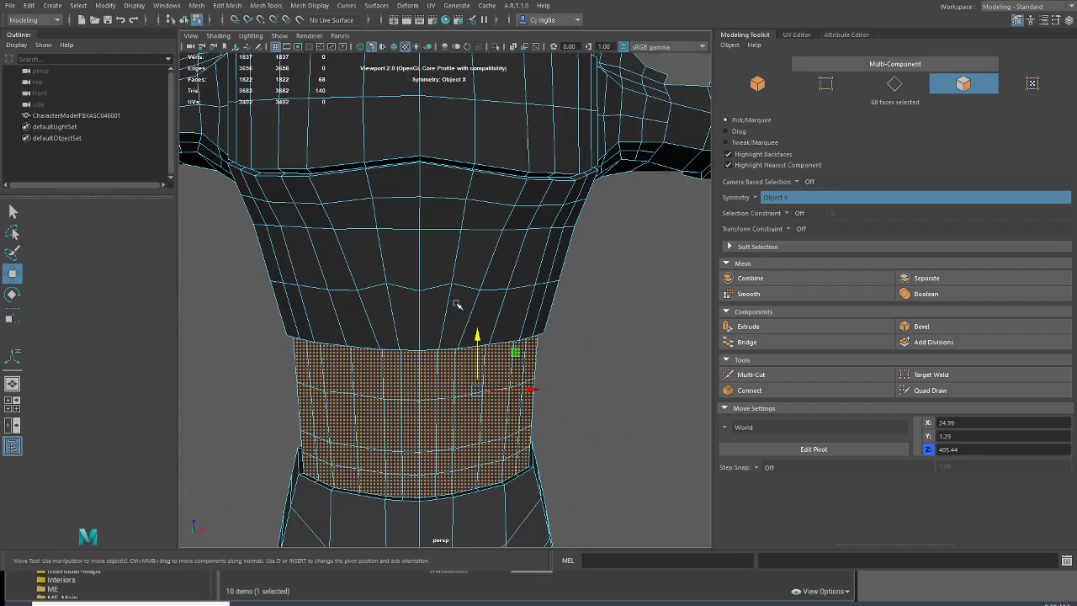
Step: Map the waist faces automatically and shrink their UVs to a tiny cluster
{"action": "left_click", "coordinate": [436, 9]}
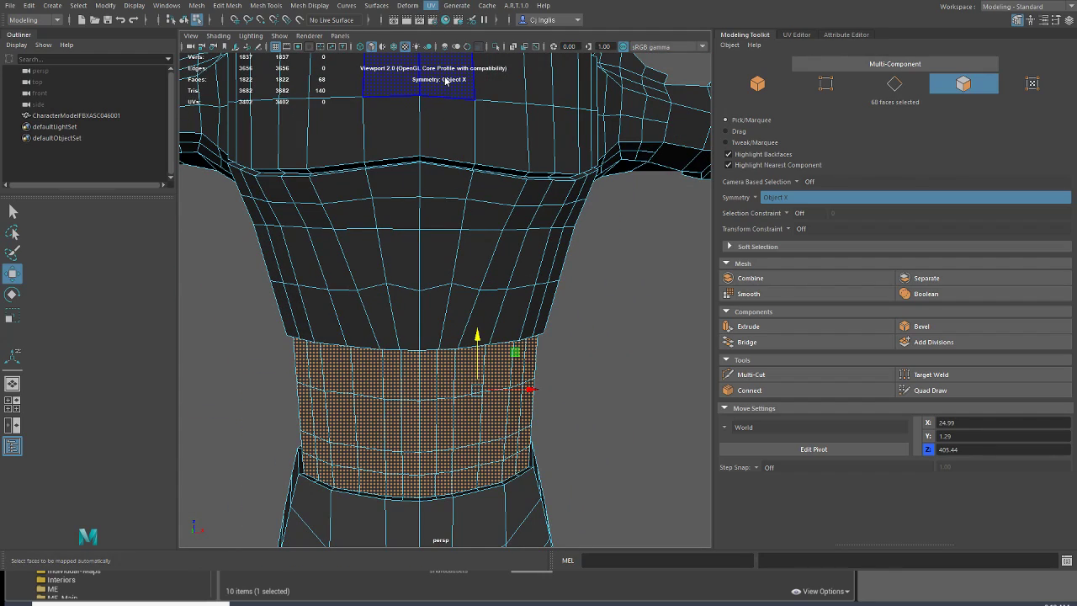
{"action": "left_click", "coordinate": [445, 79]}
{"action": "left_click", "coordinate": [793, 37]}
{"action": "key", "text": "r"}
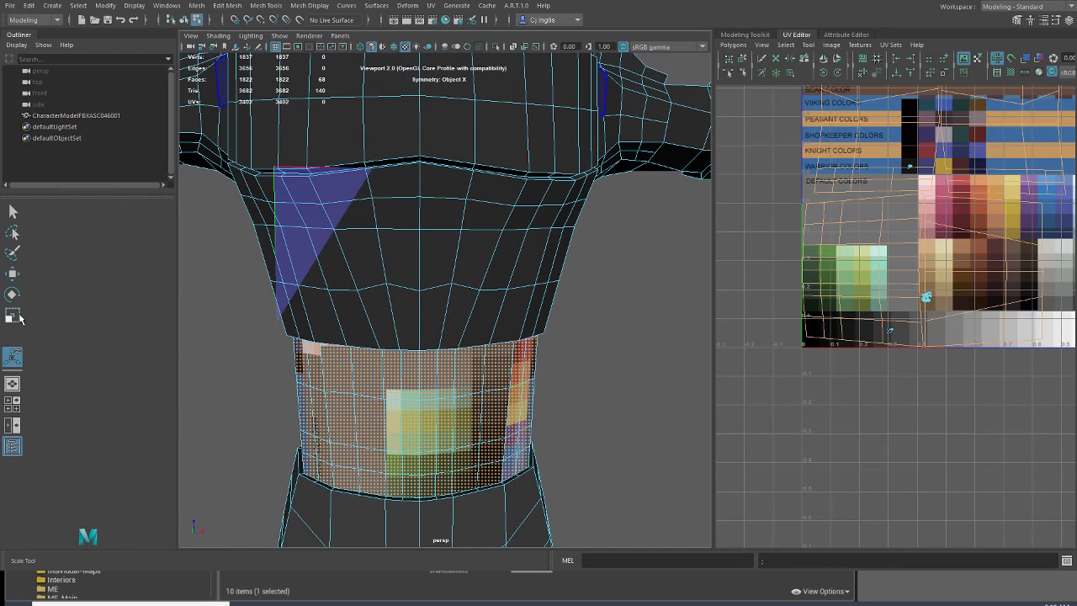
{"action": "left_click_drag", "start_coordinate": [935, 204], "coordinate": [870, 268]}
Step: Move the waist UVs onto the dark red swatch in the DEFAULT COLORS area and deselect the faces
{"action": "left_click", "coordinate": [13, 273]}
{"action": "scroll", "coordinate": [980, 184], "scroll_direction": "up", "scroll_amount": 1}
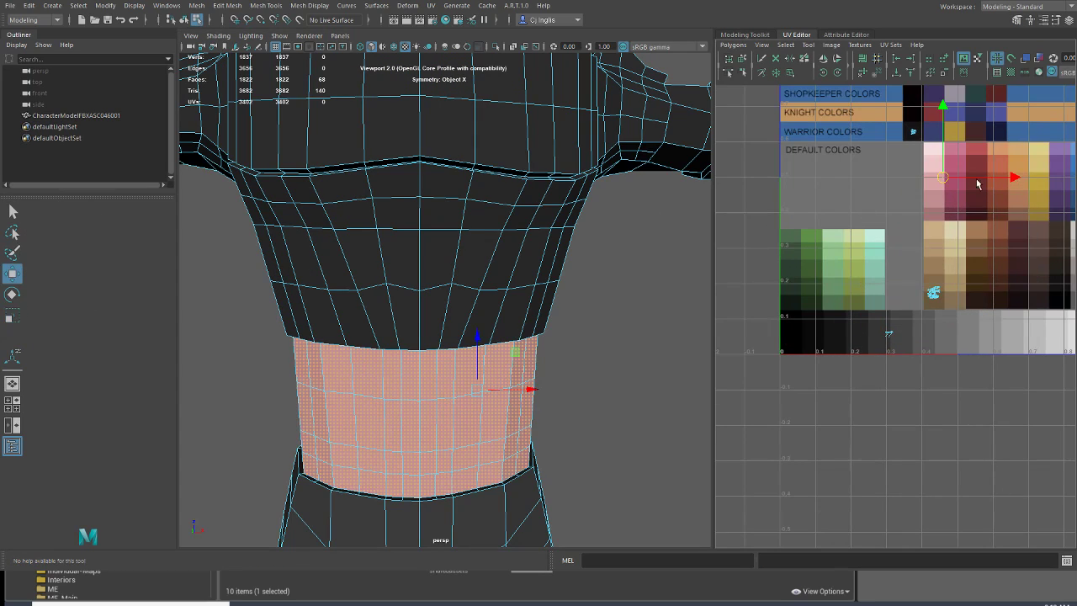
{"action": "left_click_drag", "start_coordinate": [940, 180], "coordinate": [973, 210]}
{"action": "left_click", "coordinate": [126, 93]}
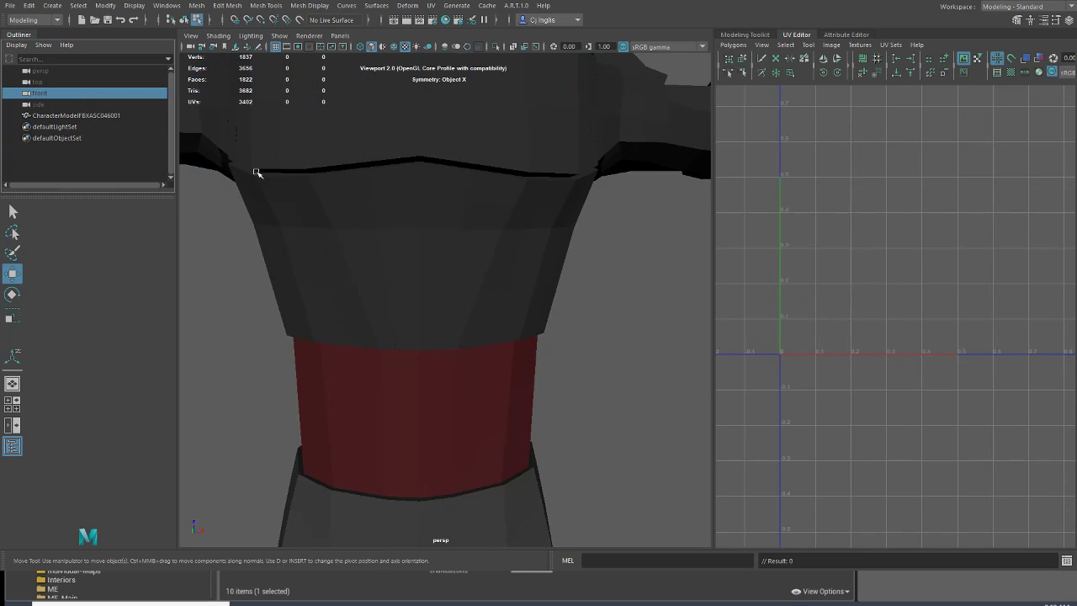
Step: Examine the red waistband and the overall colouring of the character from near and far
{"action": "scroll", "coordinate": [227, 198], "scroll_direction": "down", "scroll_amount": 5}
{"action": "left_click_drag", "start_coordinate": [212, 253], "coordinate": [294, 264], "text": "alt"}
{"action": "scroll", "coordinate": [345, 273], "scroll_direction": "down", "scroll_amount": 5}
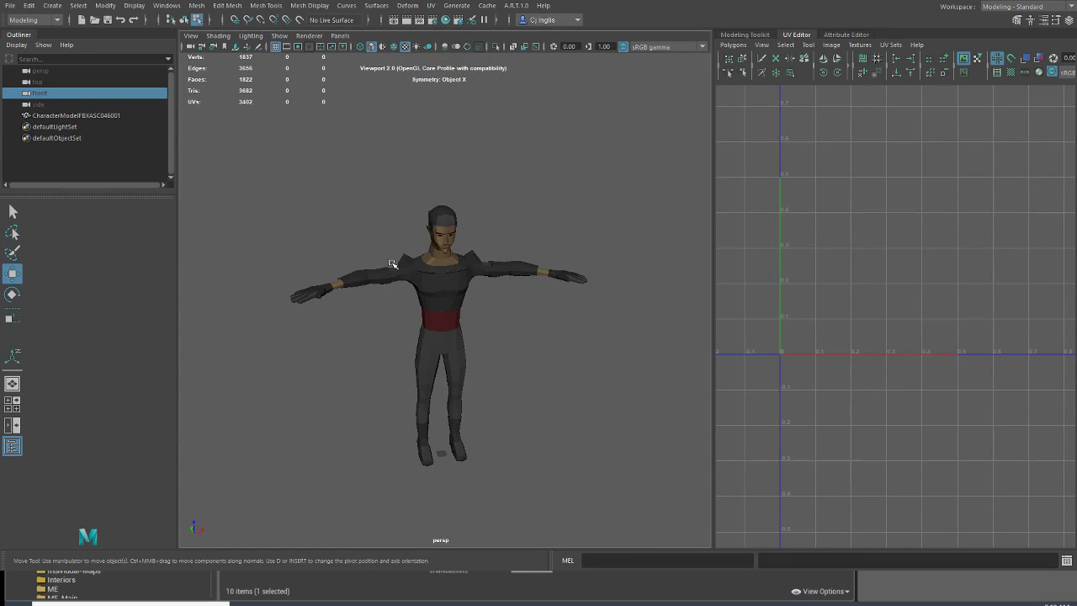
{"action": "middle_click_drag", "start_coordinate": [392, 263], "coordinate": [400, 309], "text": "alt"}
{"action": "scroll", "coordinate": [400, 309], "scroll_direction": "up", "scroll_amount": 5}
{"action": "left_click_drag", "start_coordinate": [386, 300], "coordinate": [371, 285], "text": "alt"}
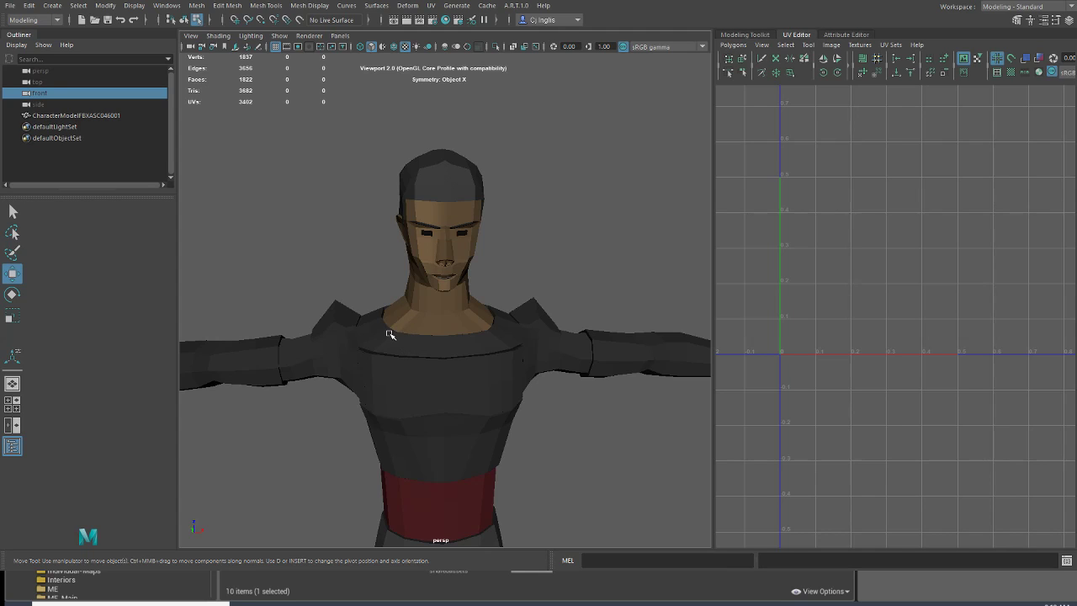
{"action": "scroll", "coordinate": [390, 334], "scroll_direction": "down", "scroll_amount": 3}
{"action": "scroll", "coordinate": [389, 334], "scroll_direction": "up", "scroll_amount": 3}
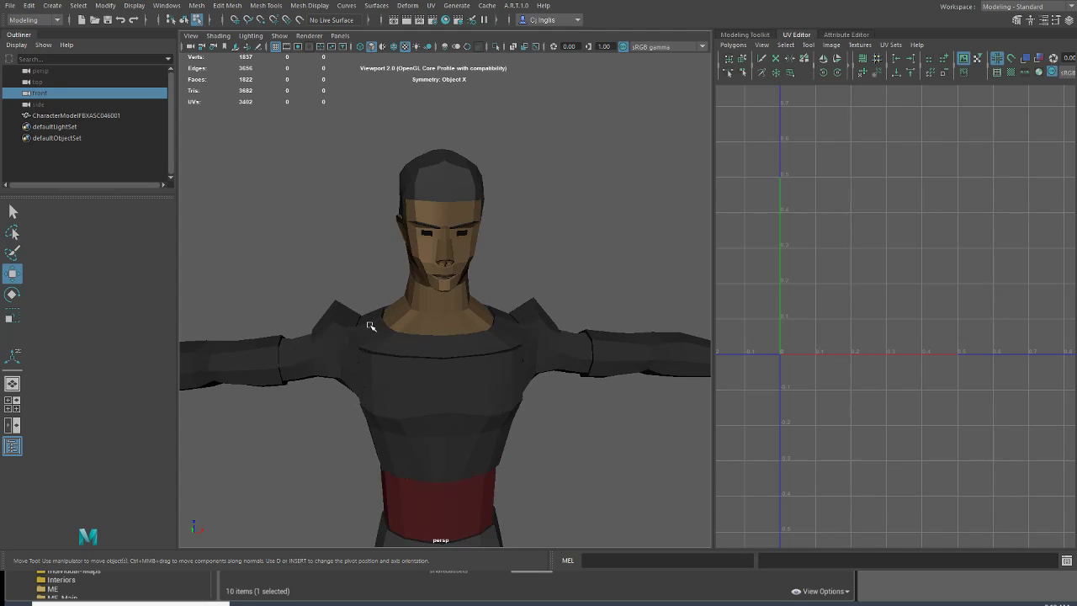